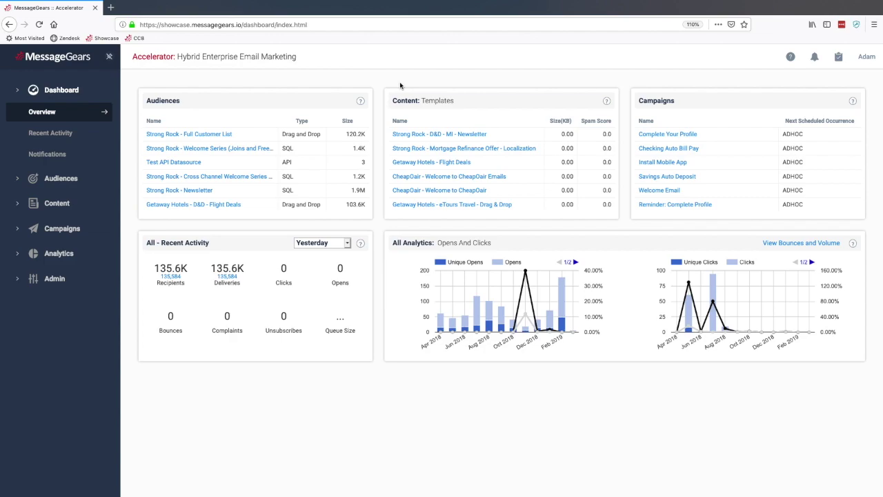
Step: Open the "Strong Rock - Full Customer List" audience for editing and expand its Target criteria
click(69, 178)
click(44, 137)
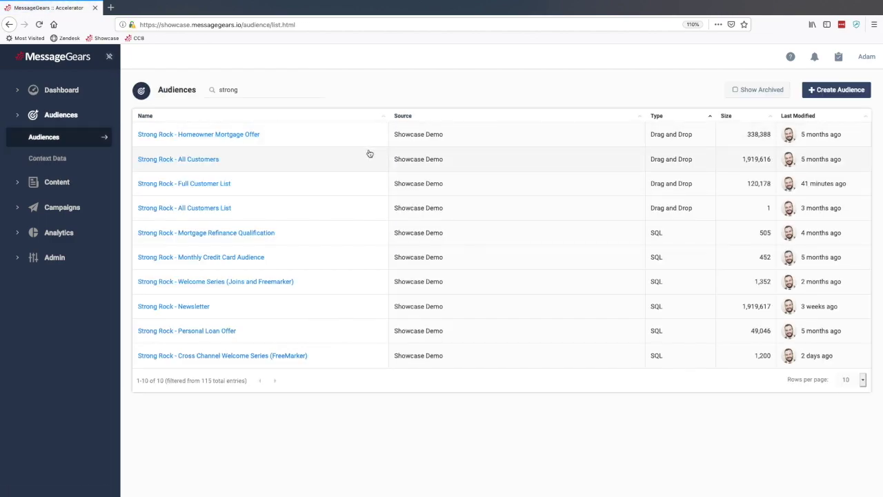
click(223, 185)
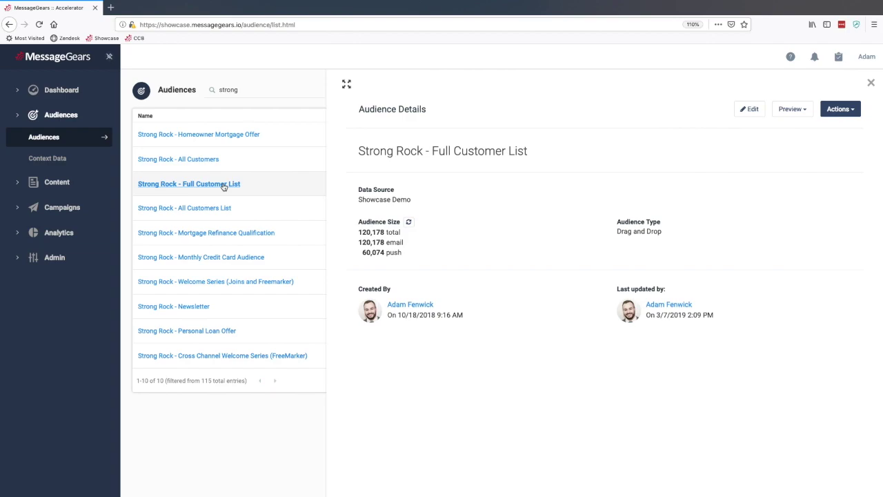
click(750, 113)
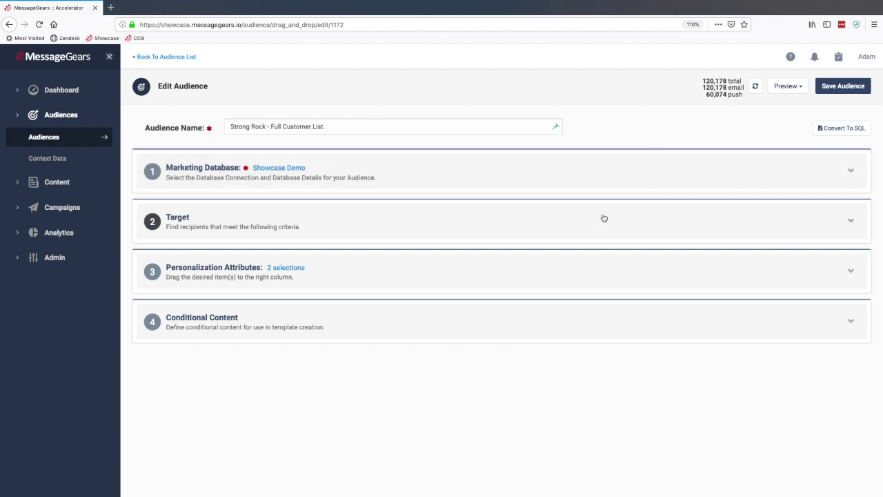
click(604, 218)
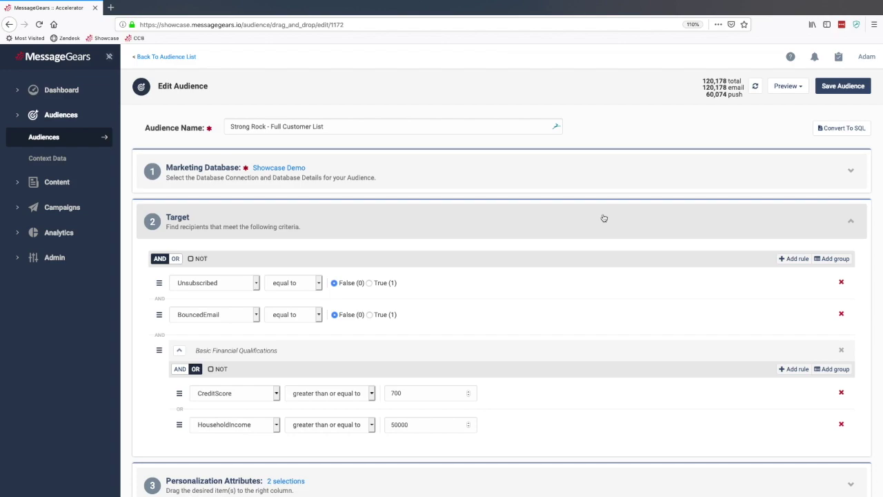
scroll(603, 218, down, 1)
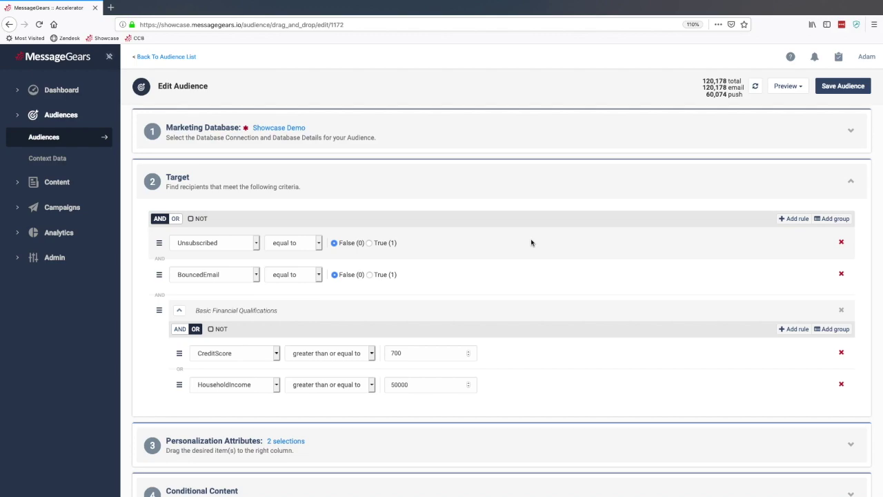
scroll(531, 242, down, 1)
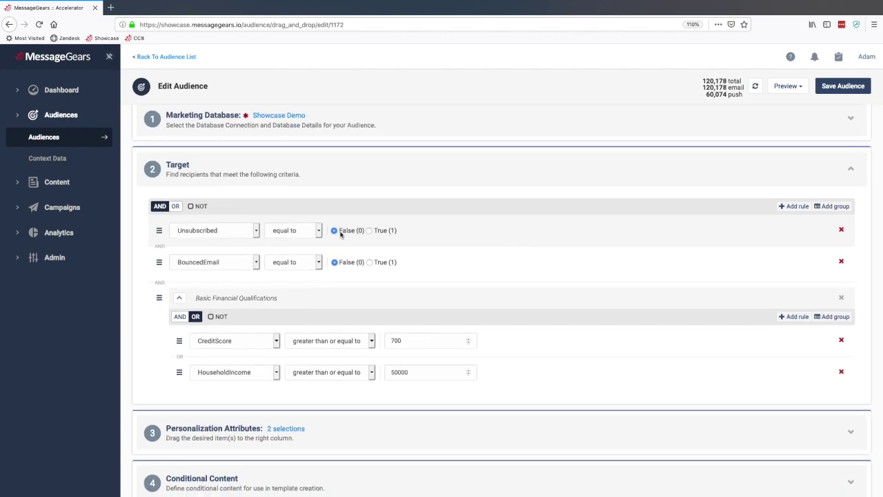
Step: Look through the attributes available for the Unsubscribed rule without changing the selection
click(249, 235)
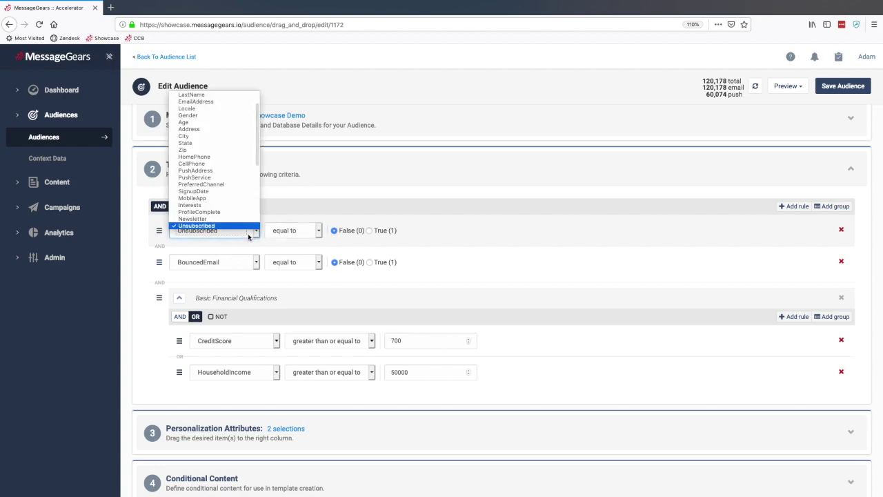
scroll(243, 191, up, 1)
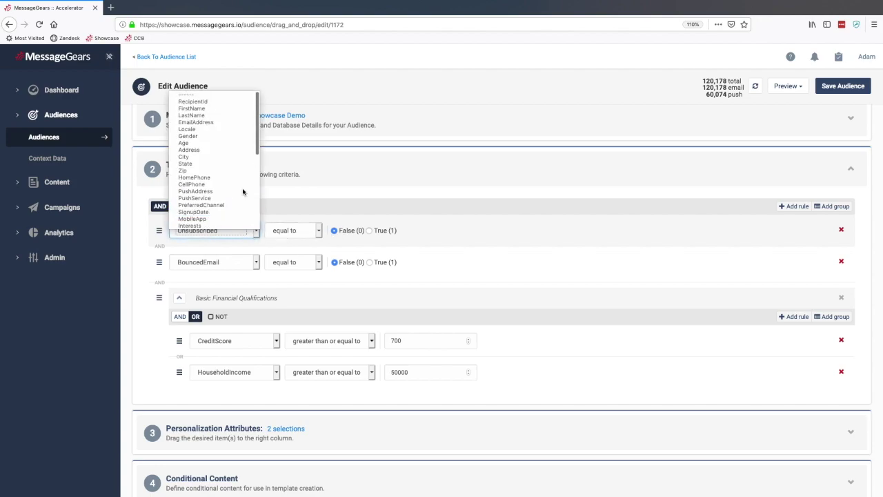
scroll(243, 191, down, 3)
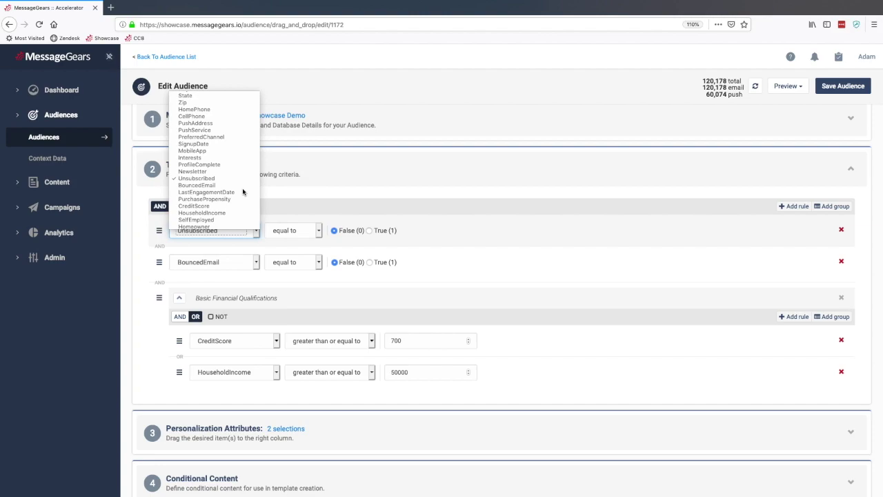
scroll(245, 196, down, 2)
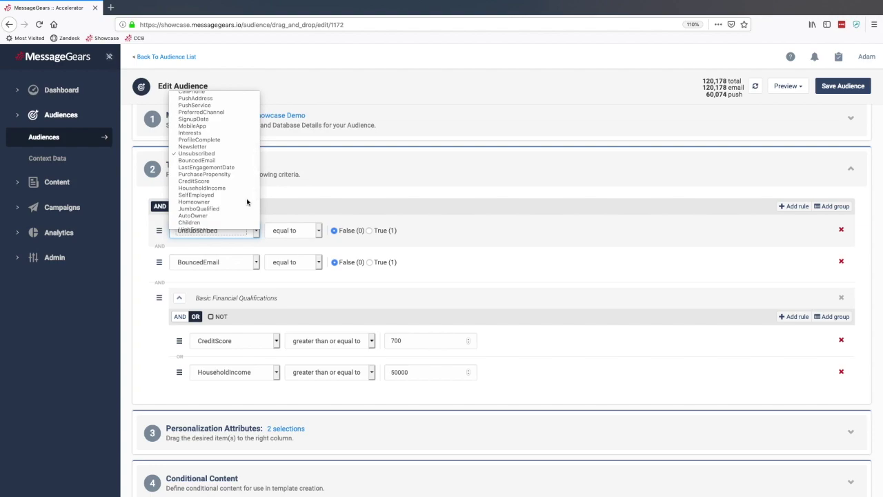
click(464, 202)
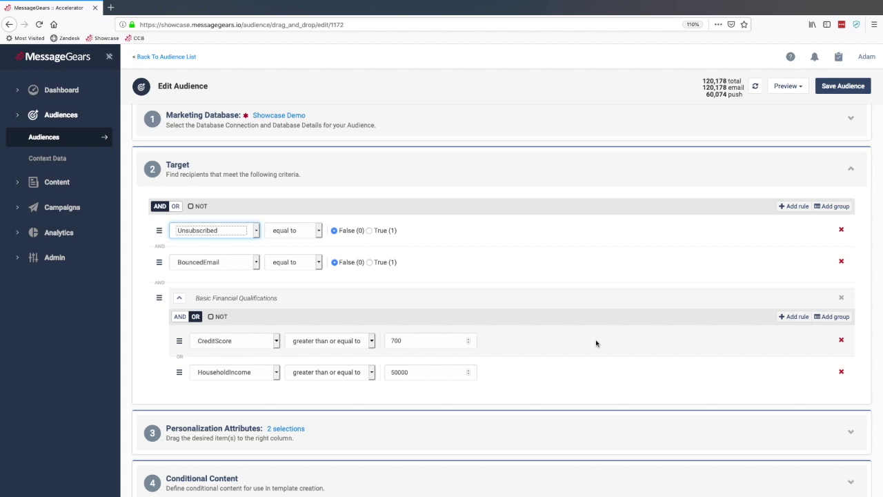
Step: Add a top-level Target rule for Age less than 55 and recalculate the audience size
click(795, 206)
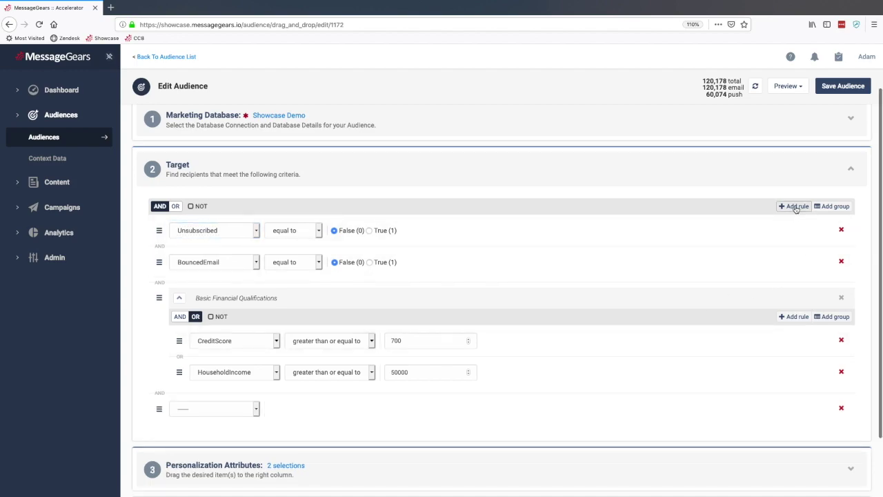
click(256, 413)
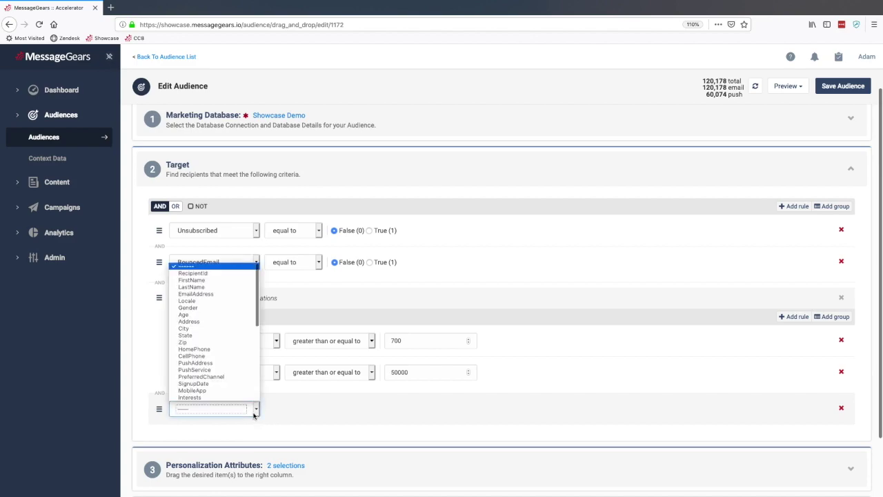
click(217, 316)
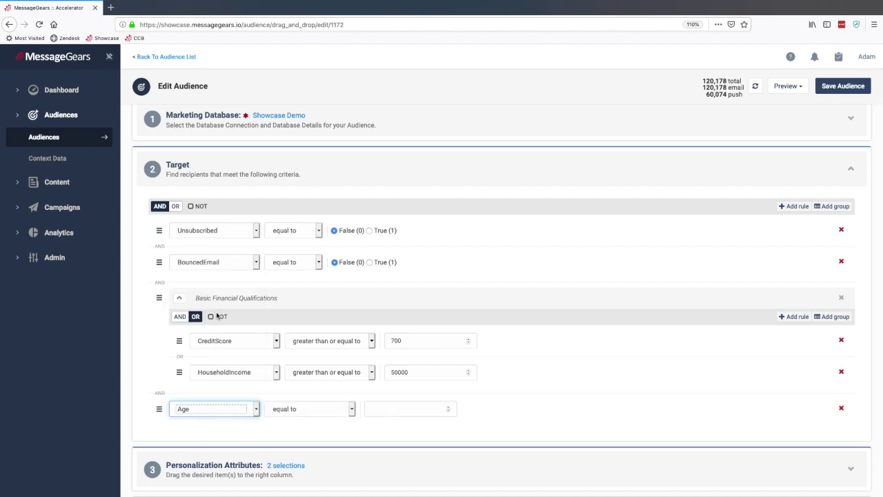
click(322, 408)
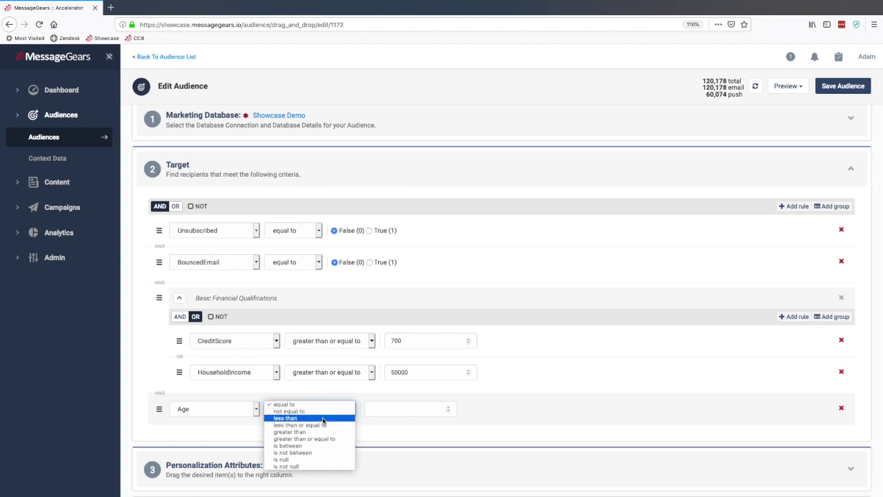
click(322, 418)
click(408, 409)
text(55)
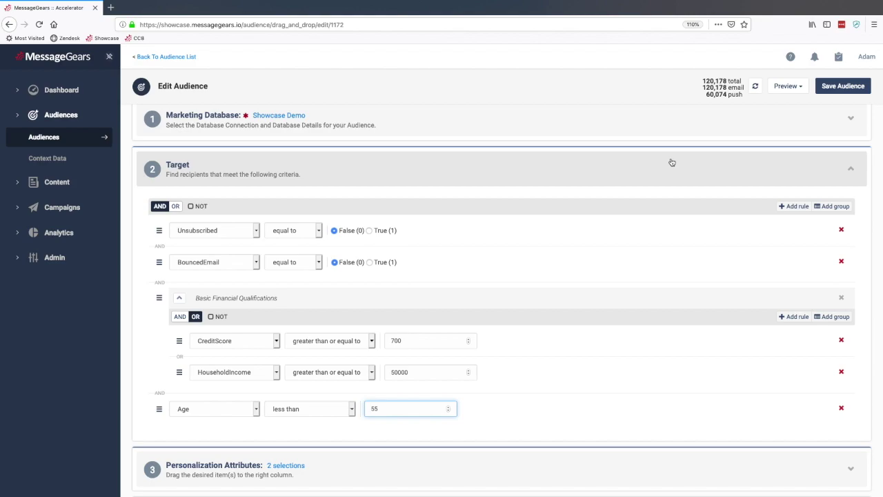
click(687, 126)
click(686, 127)
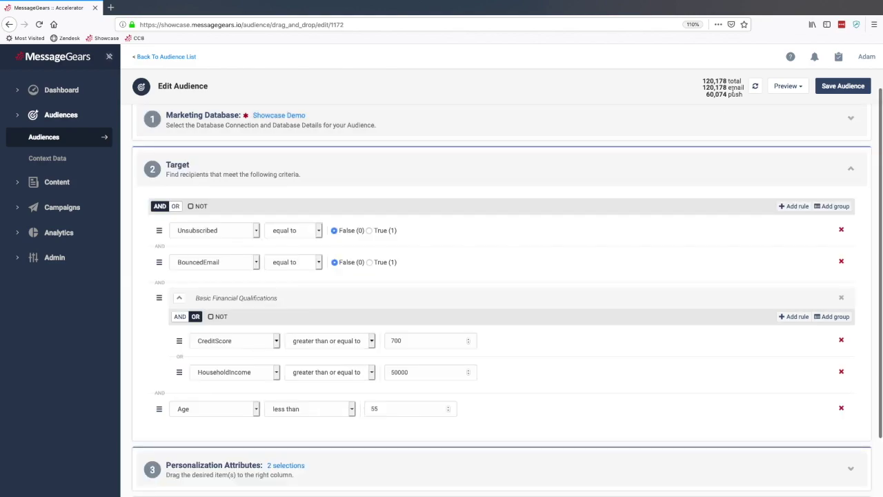
click(756, 88)
click(734, 133)
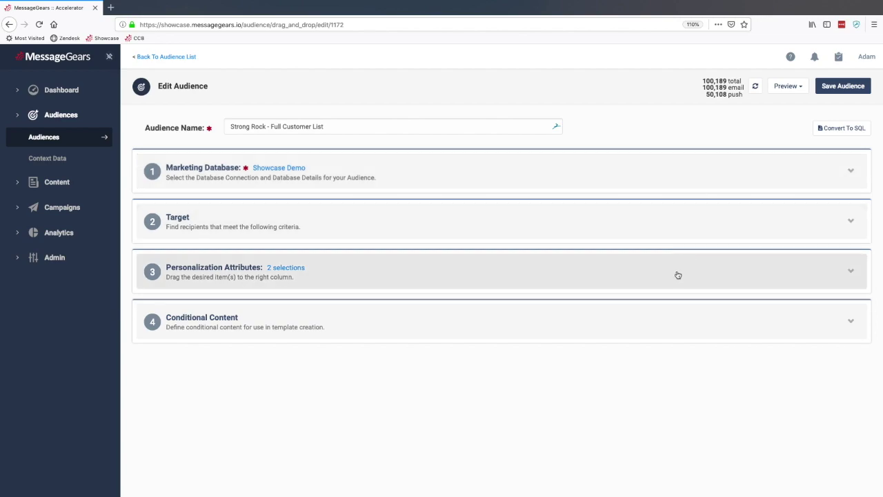
Step: Add Locale and State to the included personalization attributes
click(678, 274)
scroll(550, 420, down, 2)
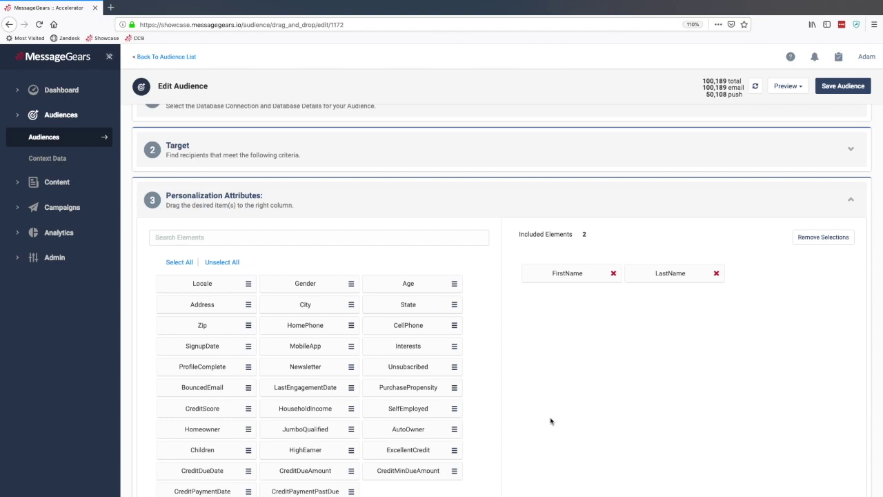
scroll(594, 389, down, 1)
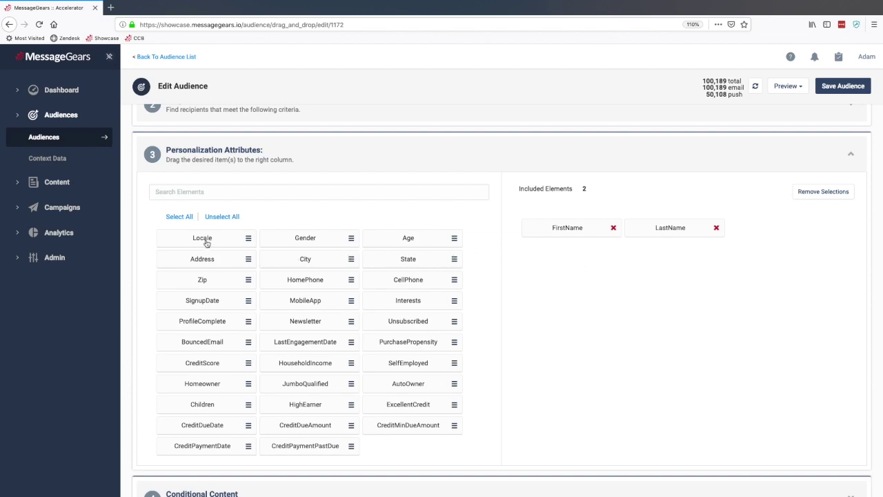
drag(205, 243, 566, 270)
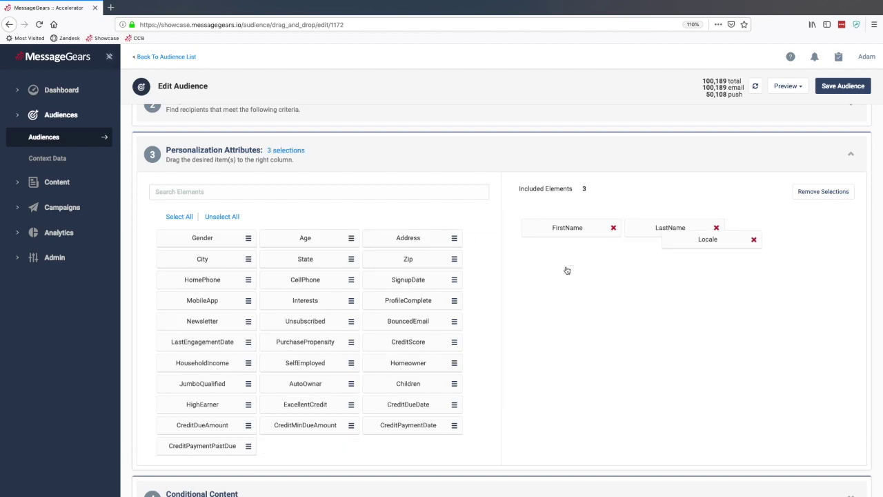
drag(338, 268, 608, 314)
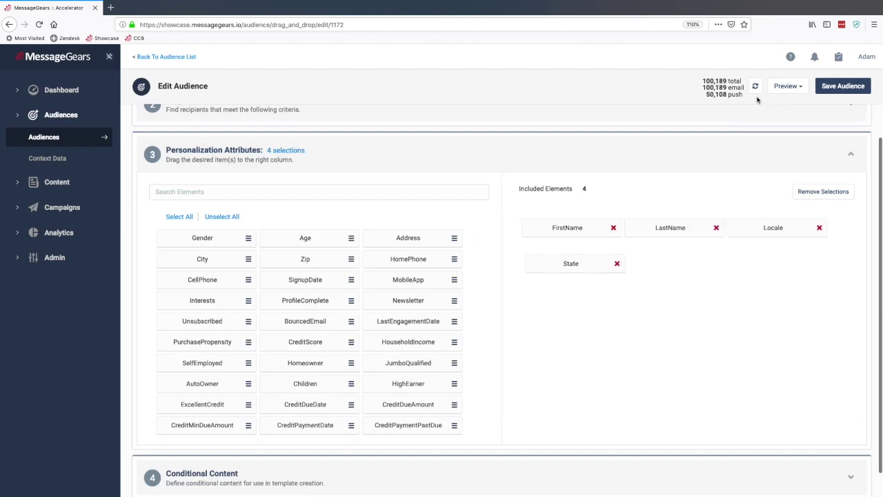
Step: Preview the audience records with the Locale and State columns included
click(786, 87)
click(777, 105)
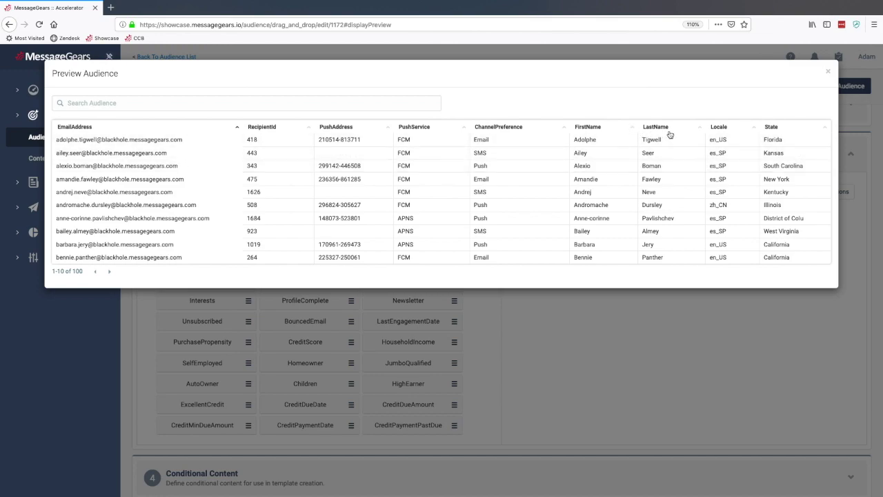
click(827, 71)
Step: Remove Locale and State from the included personalization attributes and preview the audience records again
click(820, 228)
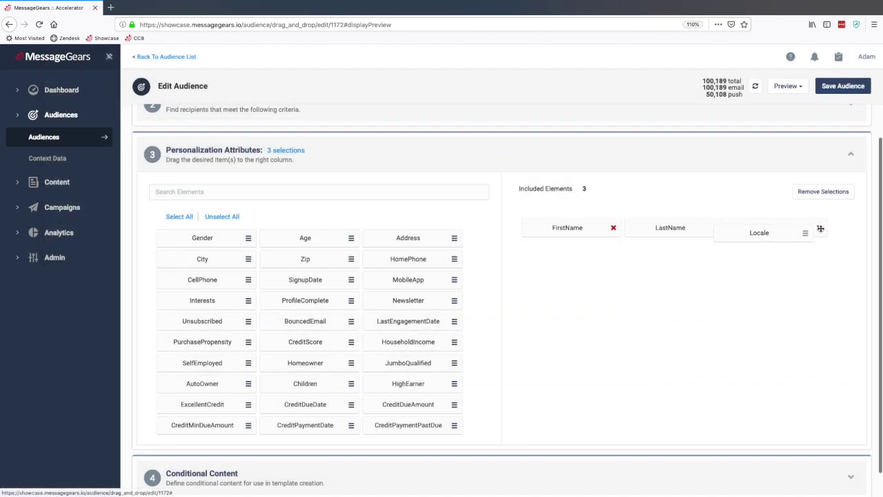
click(820, 227)
click(785, 87)
click(771, 105)
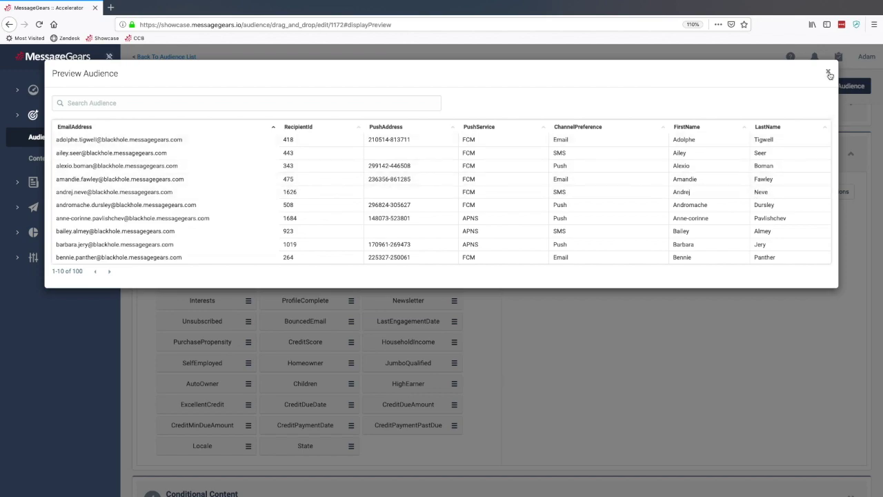
click(828, 73)
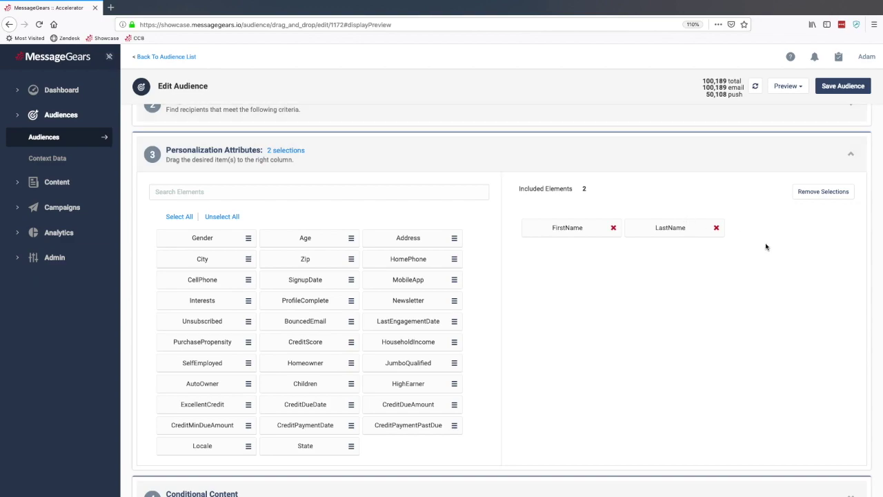
Step: Preview the SQL query generated for the audience
scroll(766, 246, up, 3)
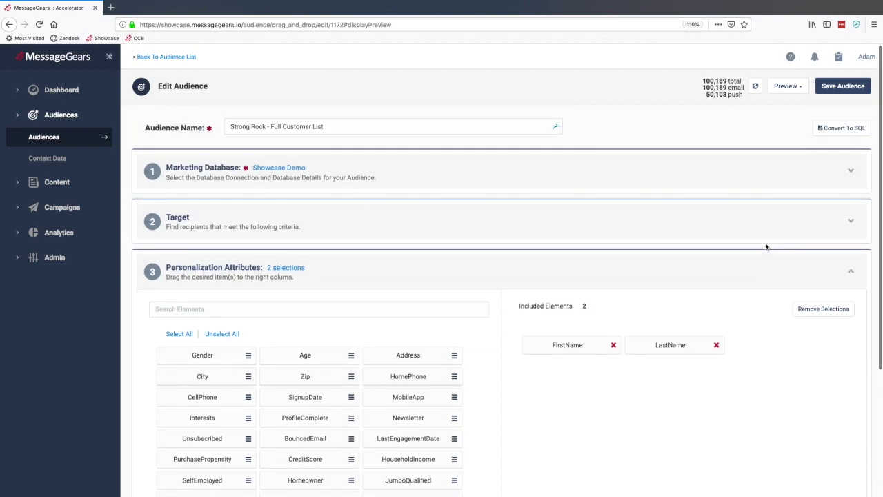
click(786, 86)
click(750, 116)
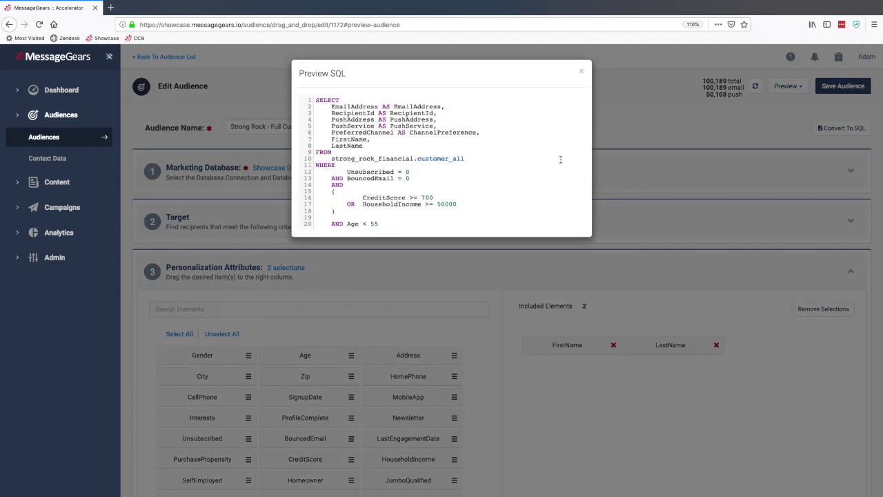
click(582, 74)
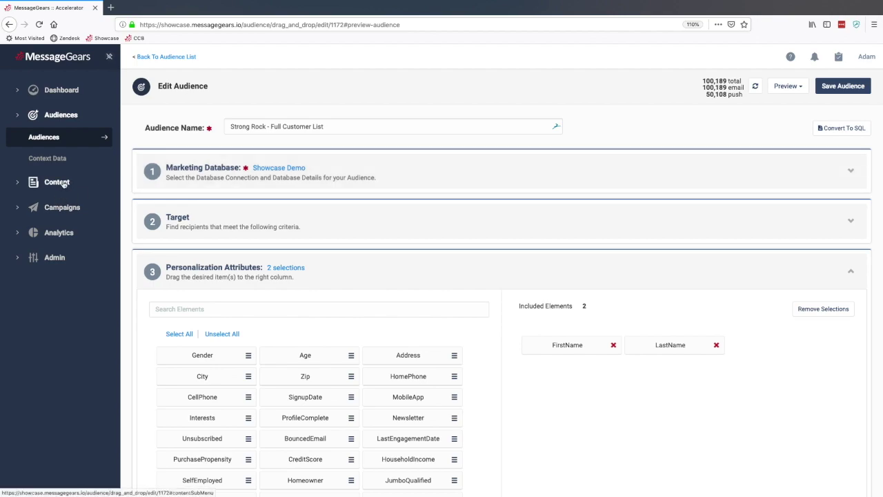
Step: Open the "Strong Rock - Cross Channel Welcome Series (FreeMarker)" audience for editing and review its SQL query and launch variables
click(43, 137)
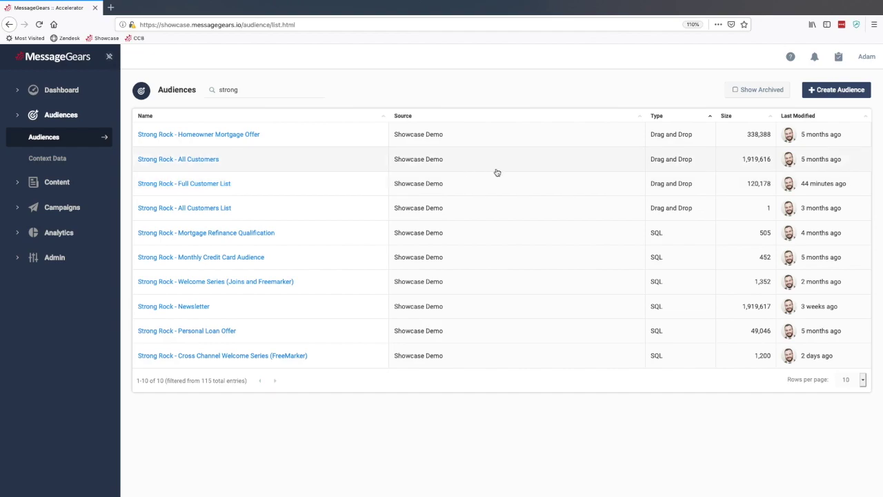
click(195, 308)
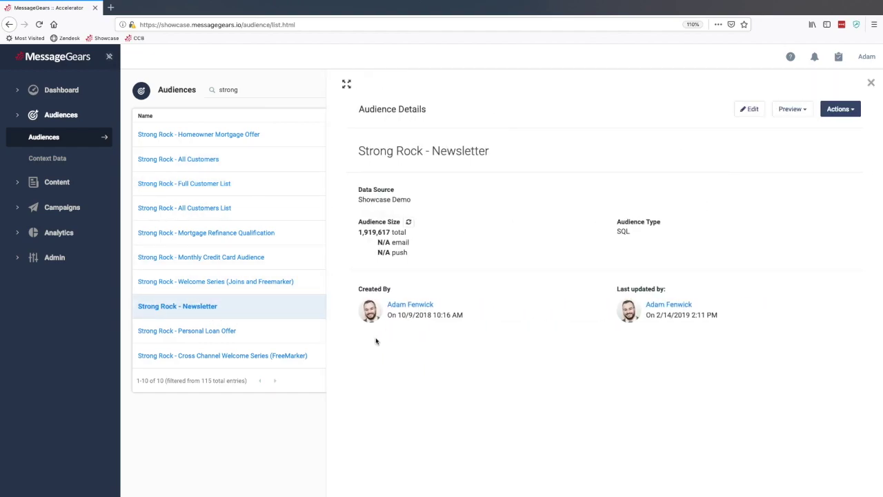
click(229, 360)
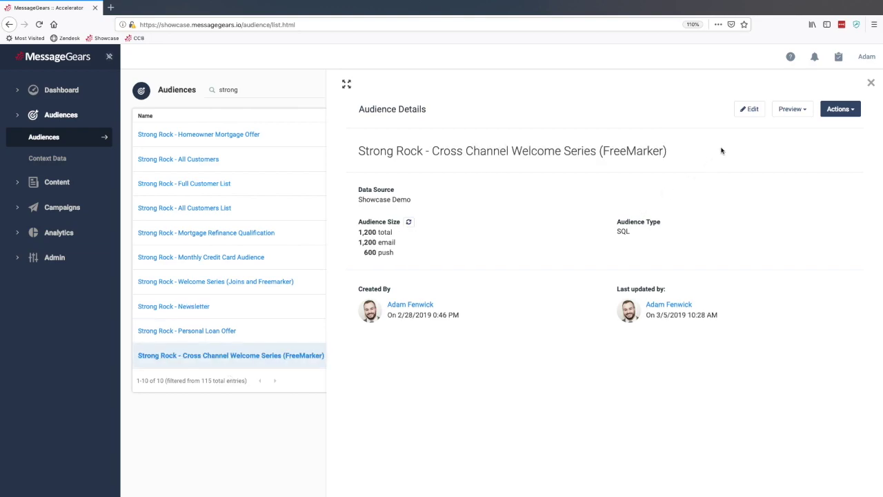
click(745, 113)
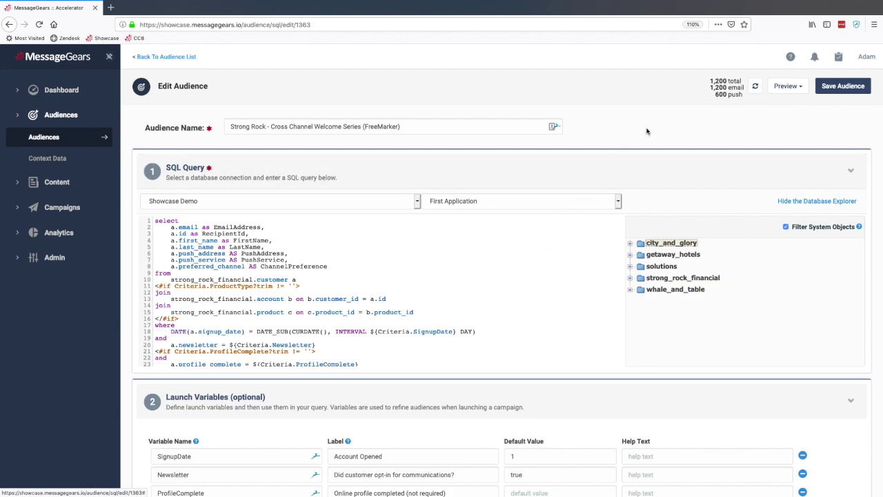
scroll(635, 287, down, 4)
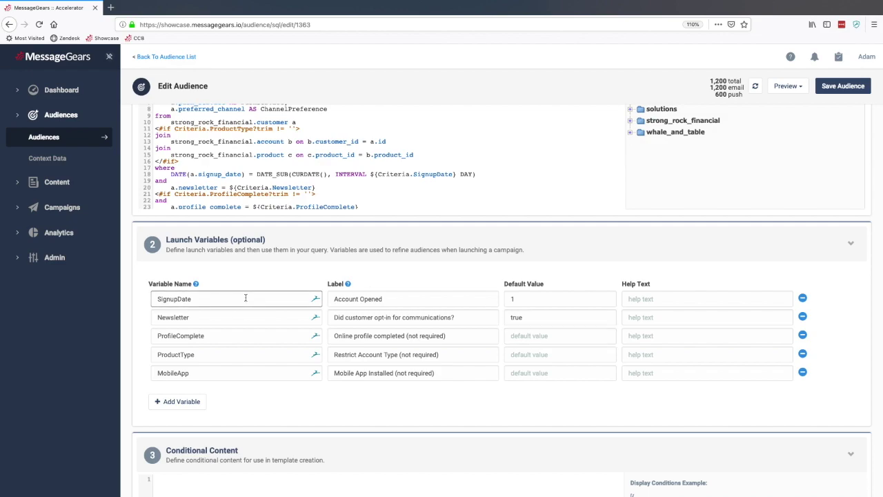
Step: Open the overview of the "Strong Rock - D&D - MI - Newsletter" template and review its subject line and push notification channel
click(63, 182)
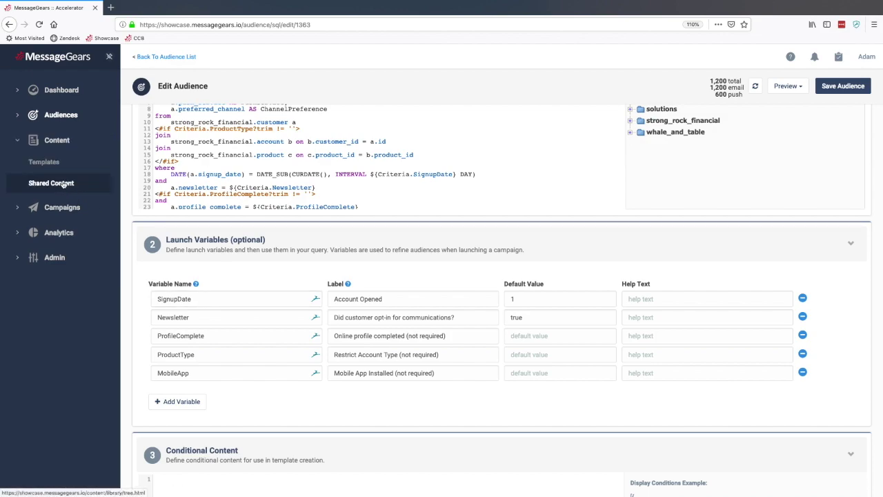
click(49, 163)
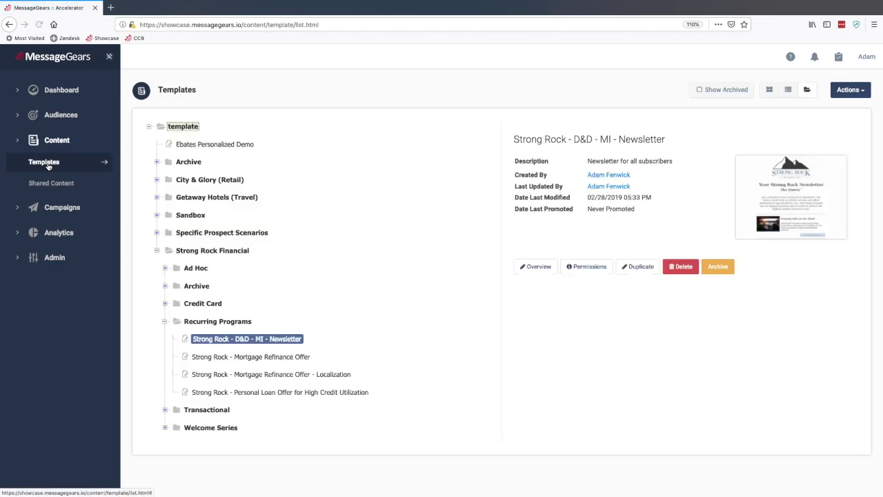
click(777, 187)
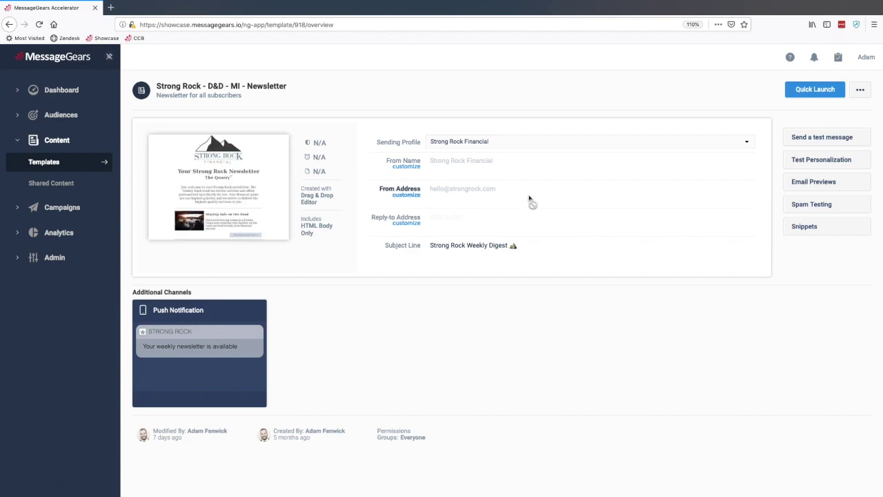
click(538, 249)
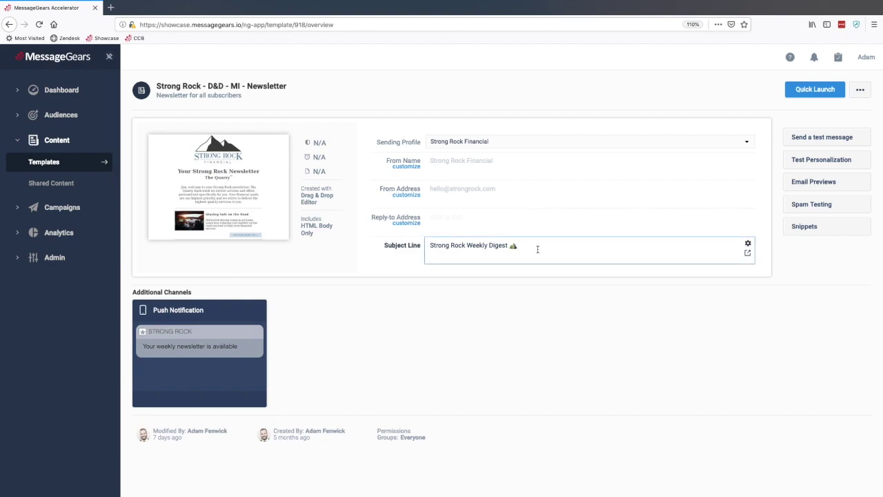
mouse_move(265, 337)
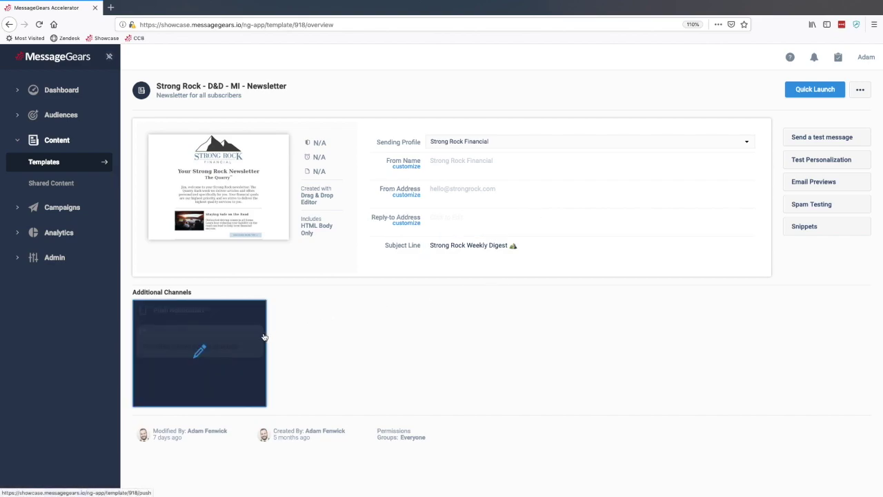
Step: Open the newsletter's email body in the drag-and-drop editor and add a social block between the credit card offers and the footer
click(241, 175)
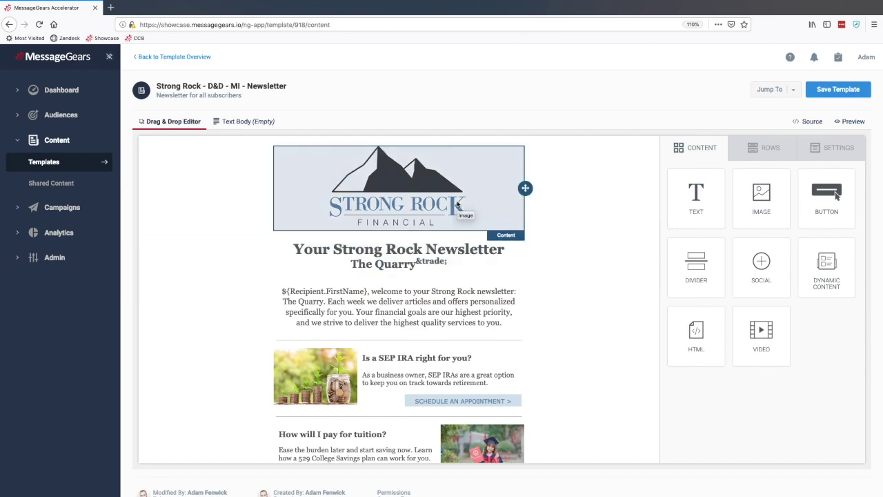
scroll(461, 293, down, 5)
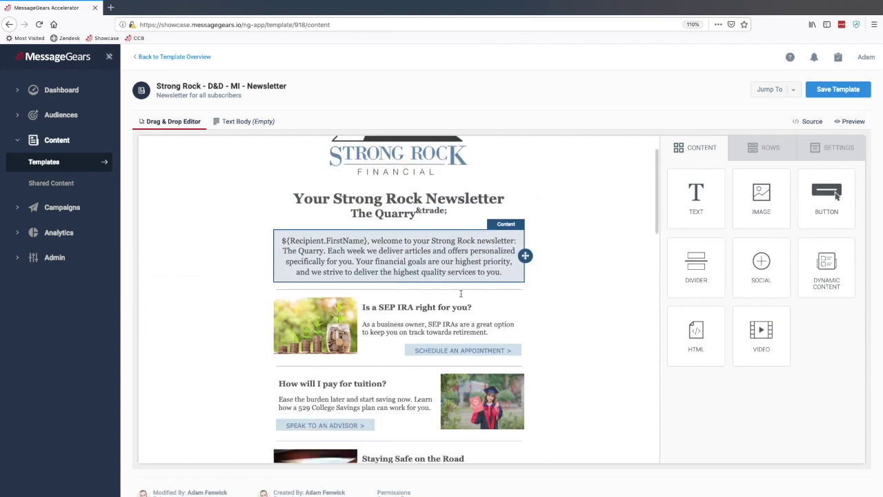
scroll(461, 293, down, 1)
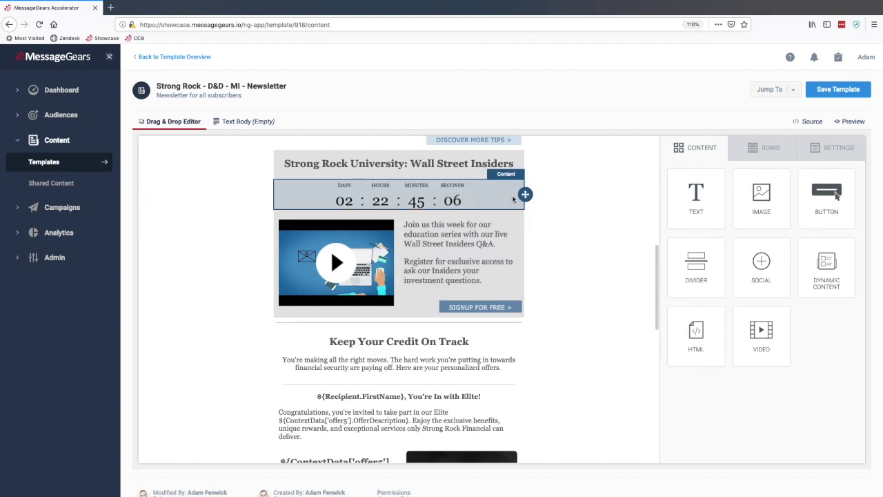
scroll(571, 235, down, 2)
scroll(571, 238, down, 5)
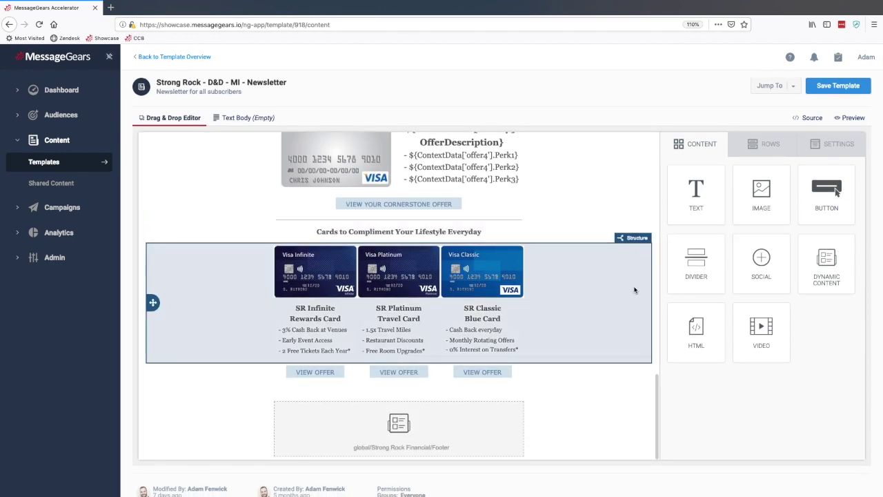
drag(761, 264, 495, 397)
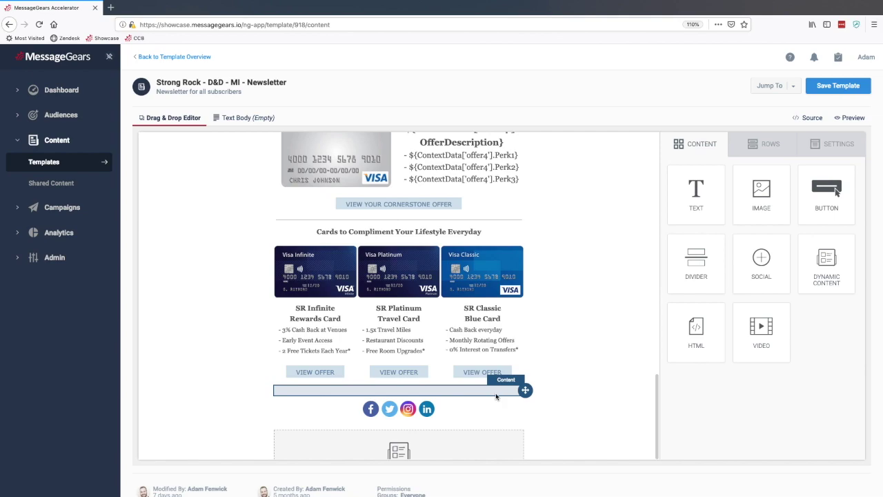
Step: Change the social block's icon collection to the dark square icons
click(481, 419)
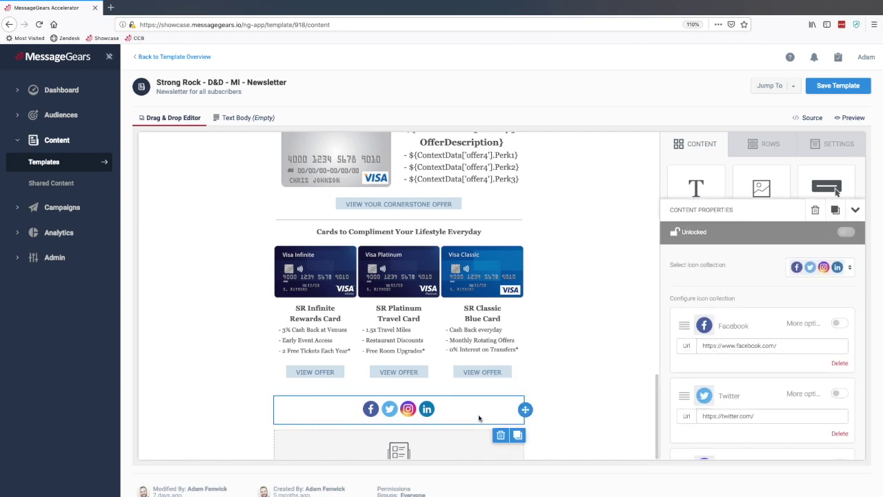
click(828, 237)
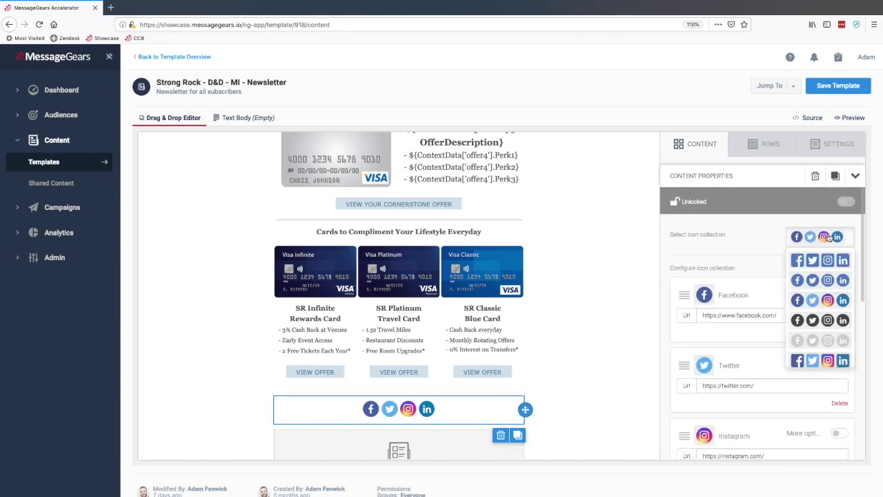
scroll(828, 295, down, 3)
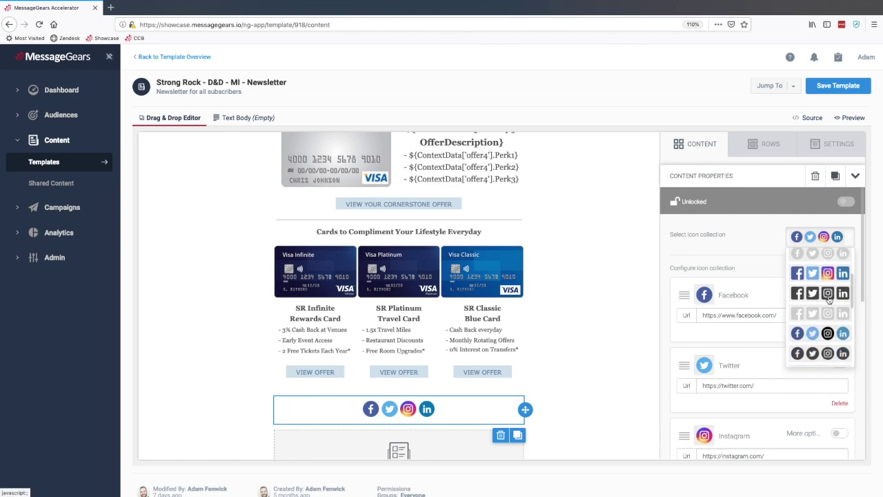
click(828, 293)
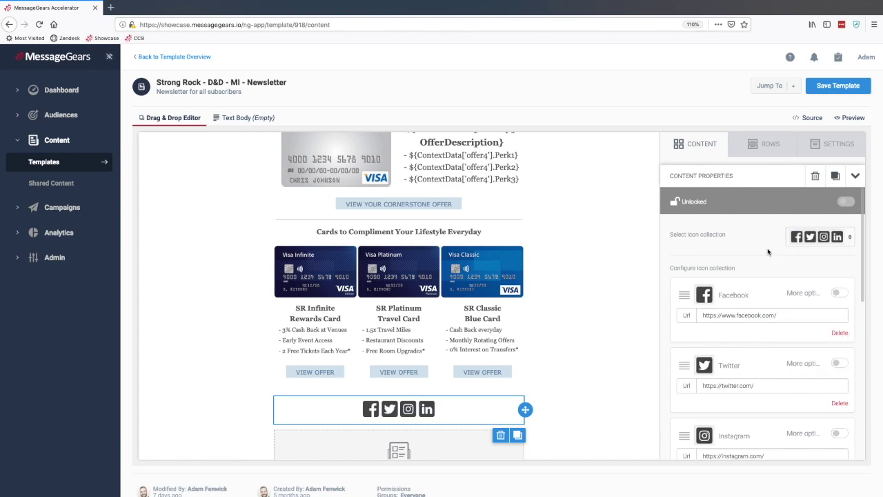
Step: Replace the LinkedIn icon in the social block with a Pinterest icon and close the block's properties
scroll(768, 252, down, 3)
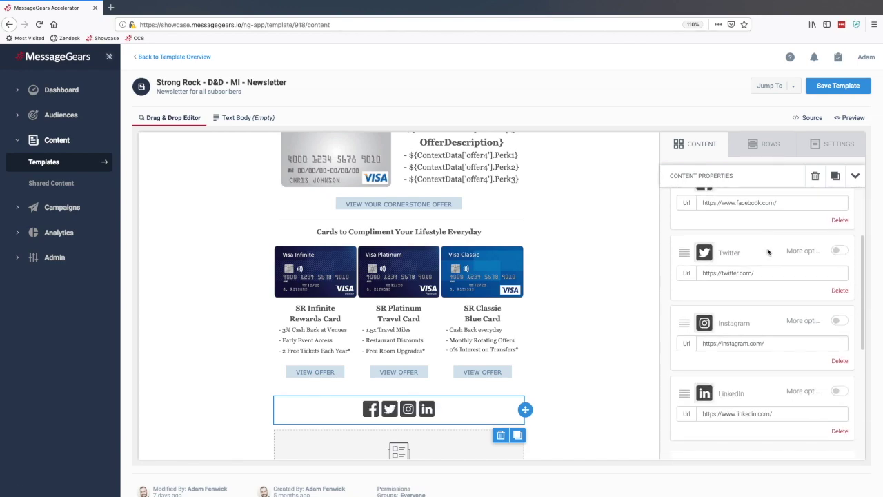
click(841, 432)
click(792, 408)
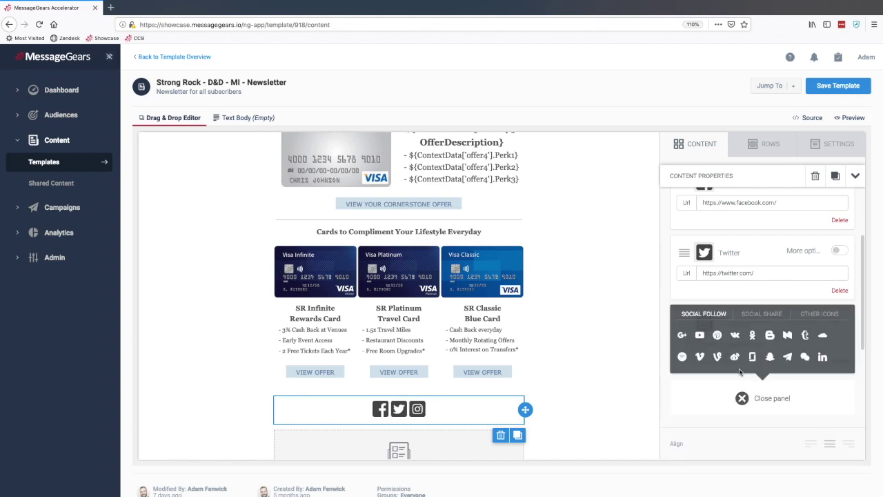
click(718, 335)
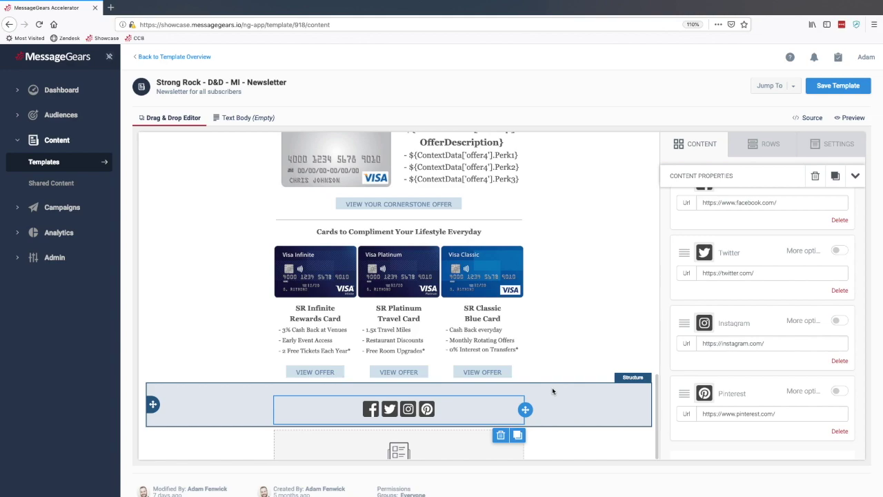
scroll(728, 308, up, 3)
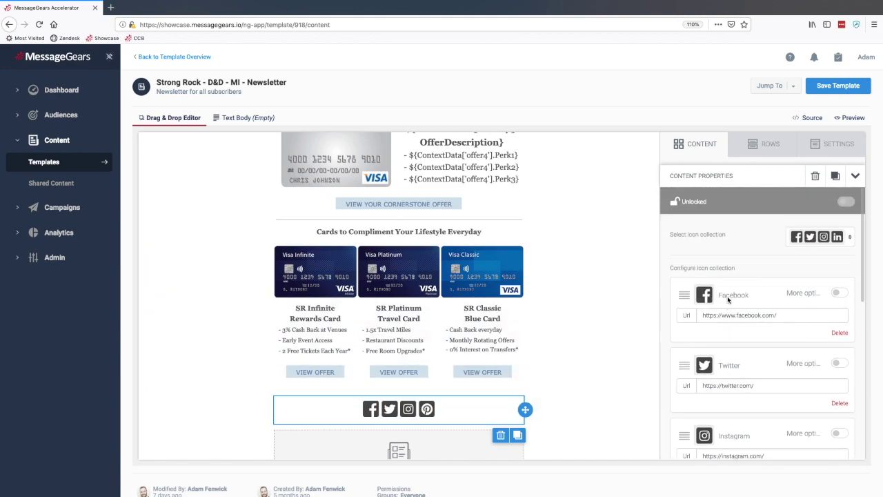
click(704, 147)
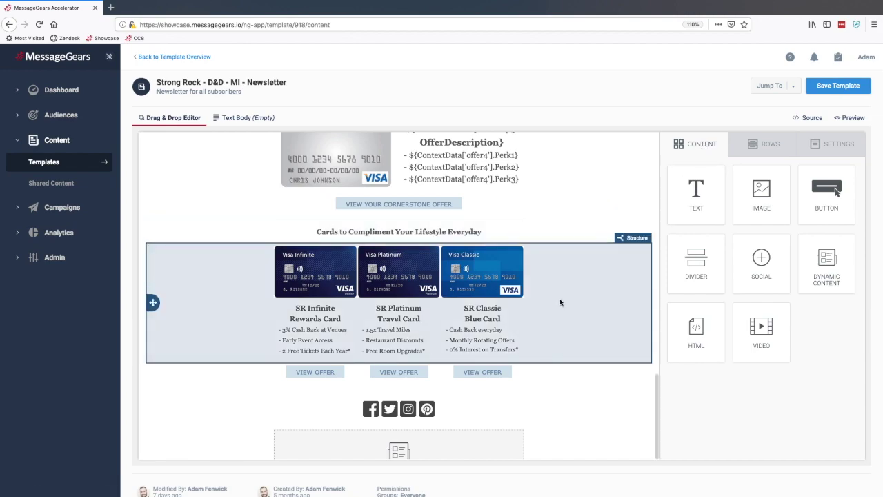
Step: Examine the display condition of the "Is a SEP IRA right for you?" row and the other conditions available for it
scroll(559, 298, up, 10)
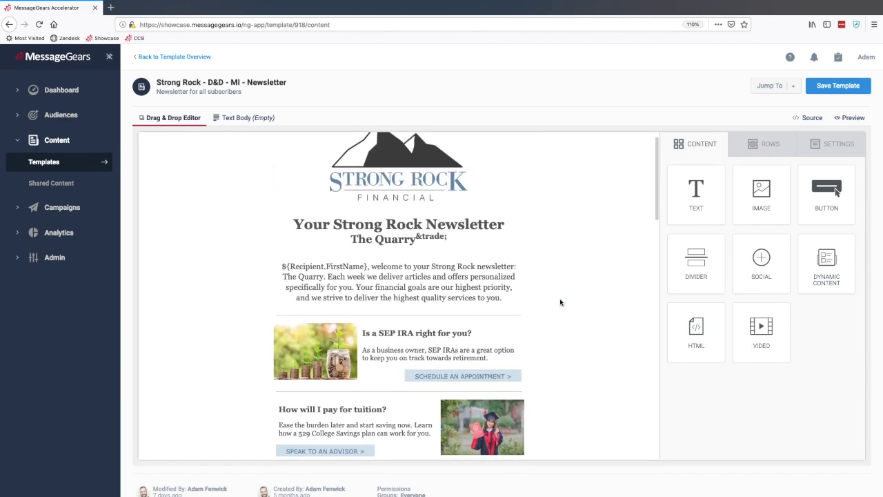
click(591, 369)
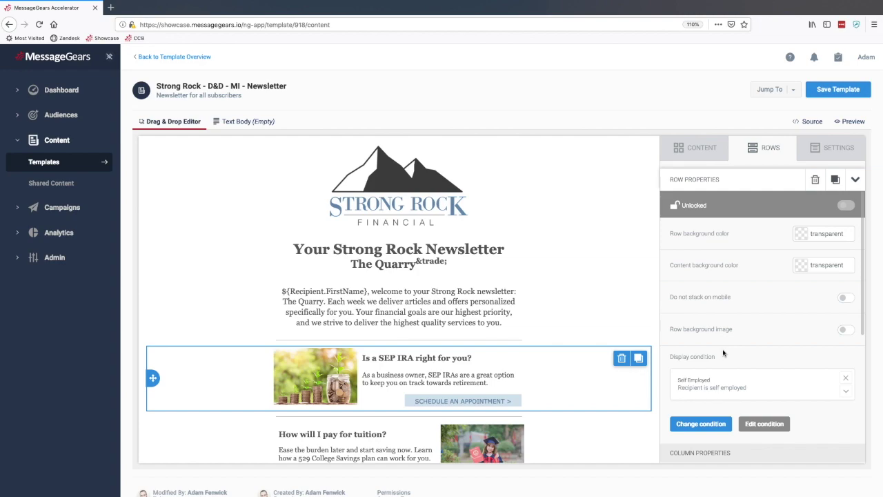
click(694, 423)
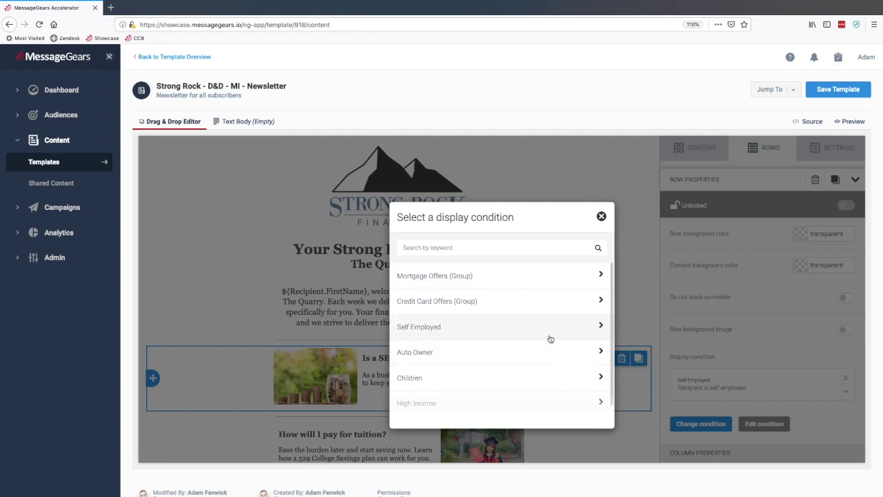
click(601, 218)
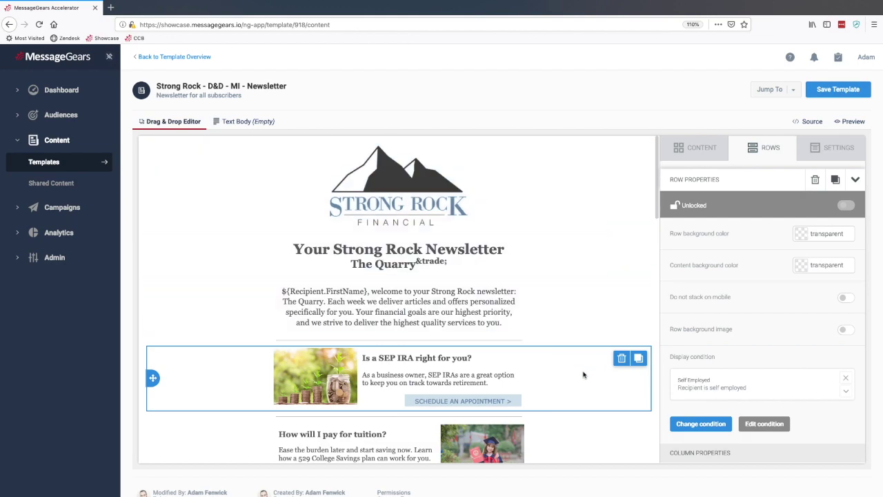
Step: Preview the newsletter in both the desktop and mobile layouts, ending on the desktop layout
click(854, 121)
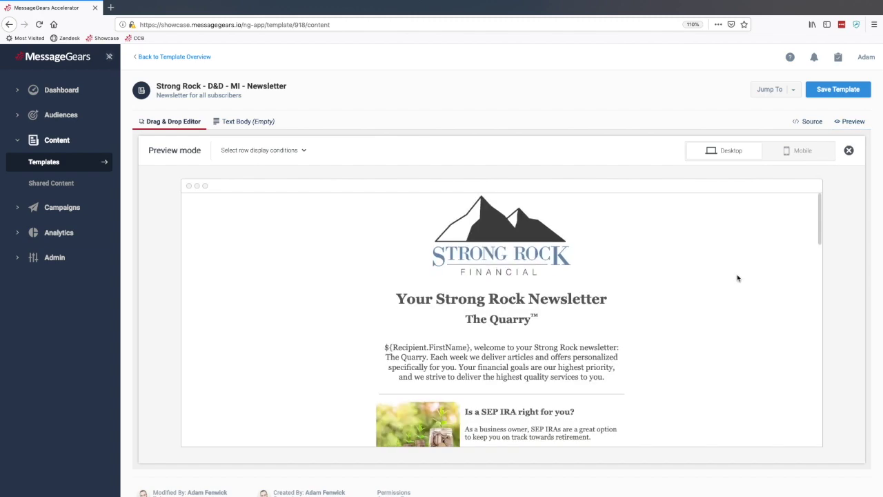
scroll(601, 298, down, 2)
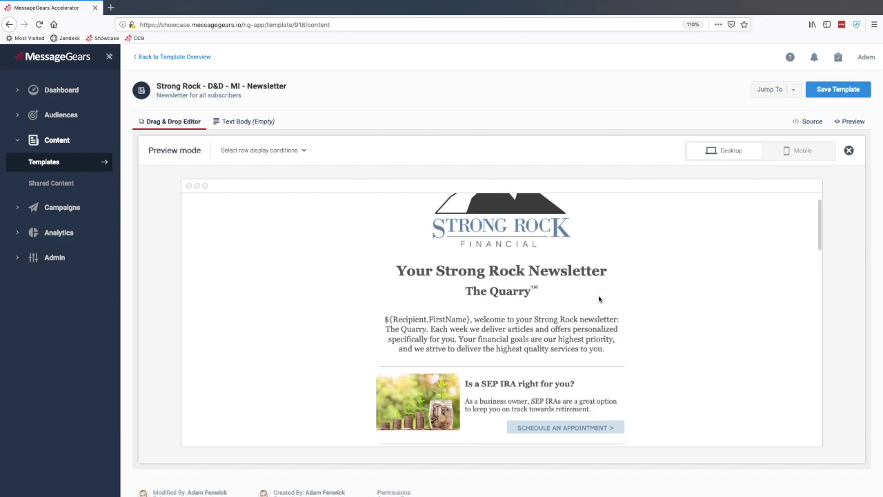
click(789, 151)
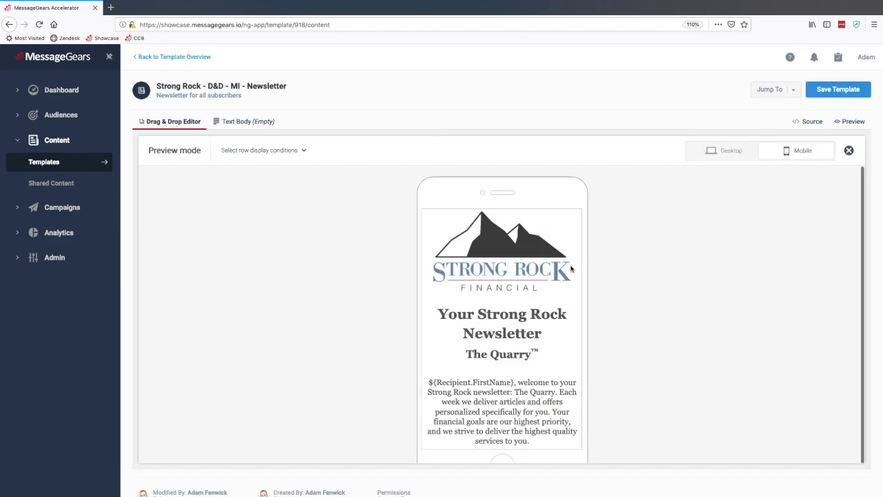
scroll(561, 283, down, 5)
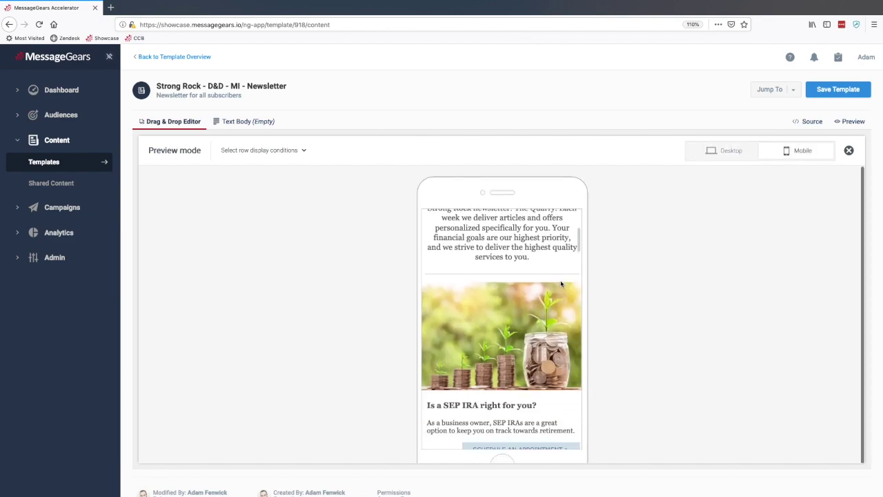
scroll(561, 282, up, 5)
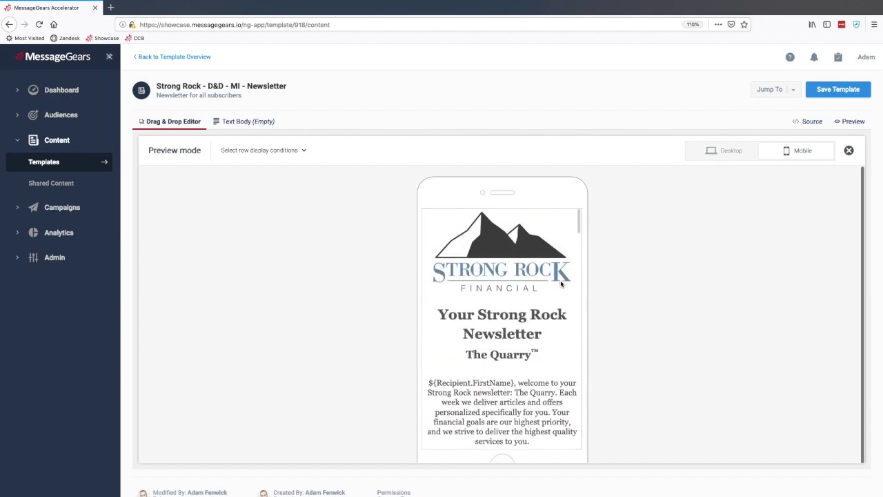
click(725, 152)
scroll(290, 223, down, 4)
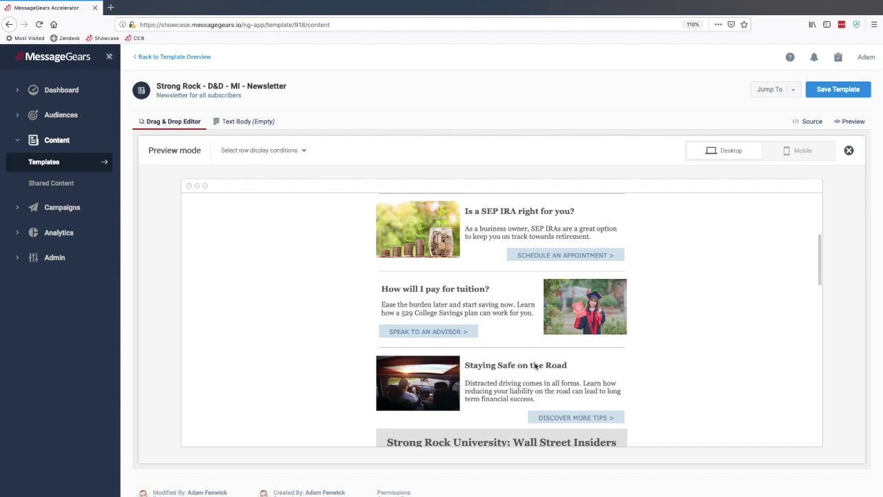
Step: Preview the newsletter with the Self Employed and Children row display conditions turned off
click(288, 153)
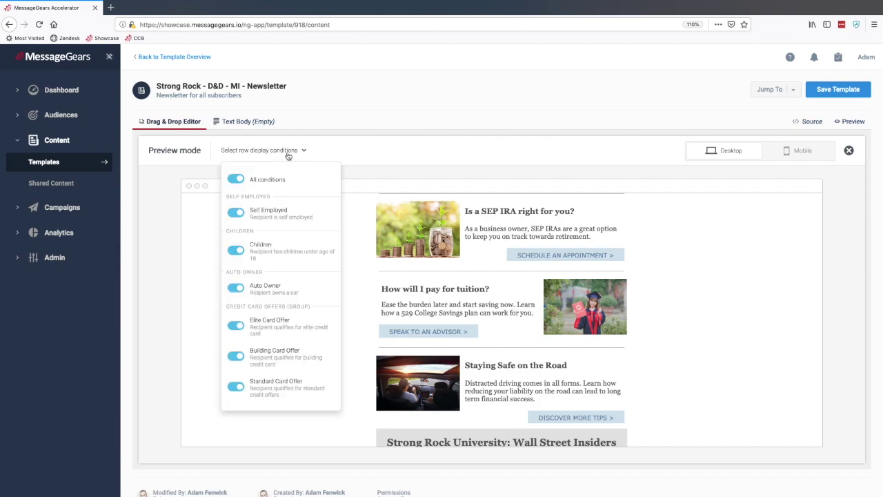
click(237, 214)
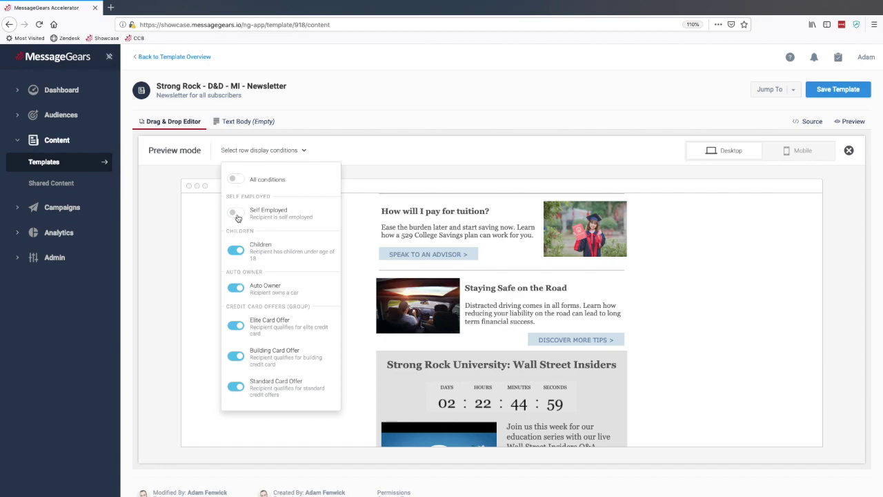
click(238, 257)
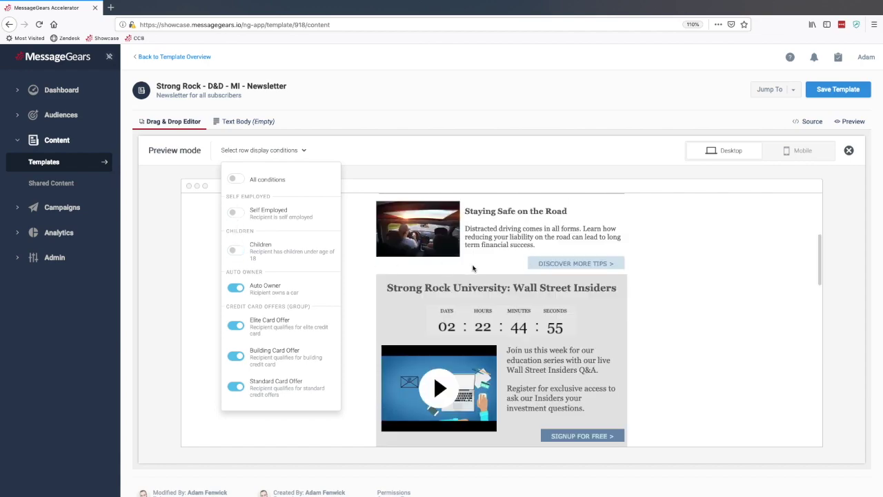
scroll(473, 268, up, 3)
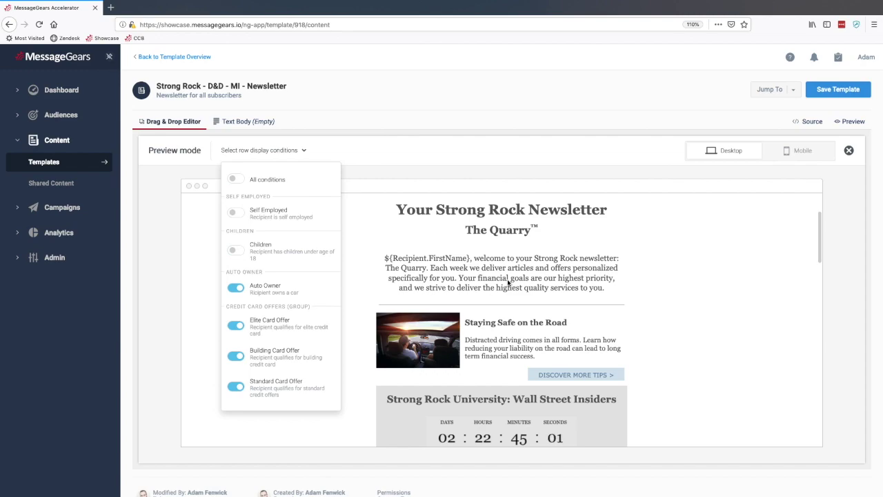
click(298, 151)
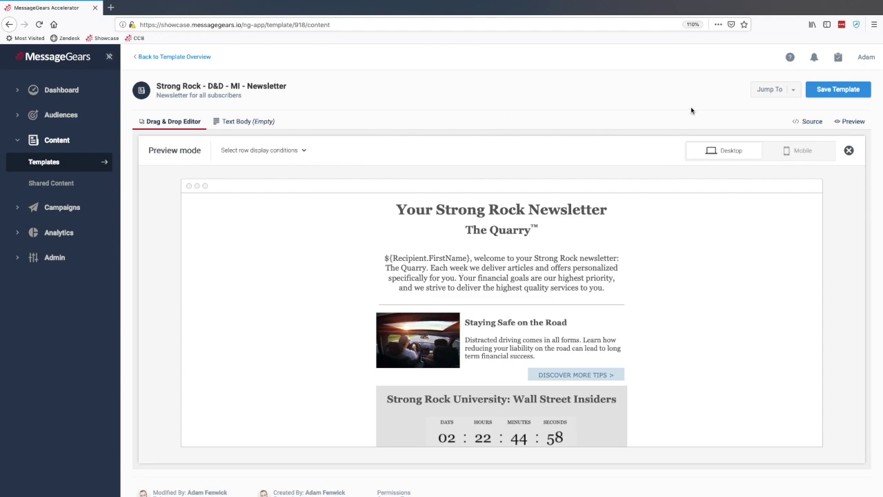
Step: Examine the newsletter template's HTML source code
click(811, 121)
scroll(498, 275, down, 3)
scroll(498, 275, up, 3)
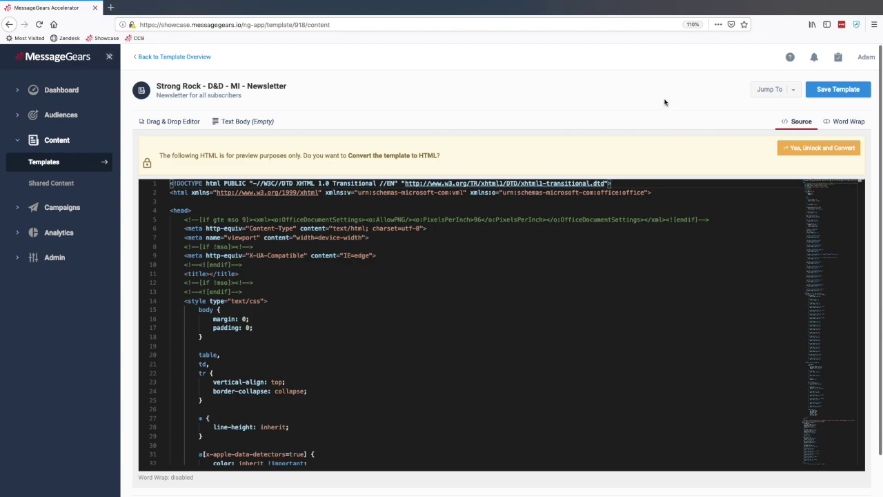
Step: Discard the template's unsaved changes and examine the sample recipient data configured in its personalization settings
click(773, 89)
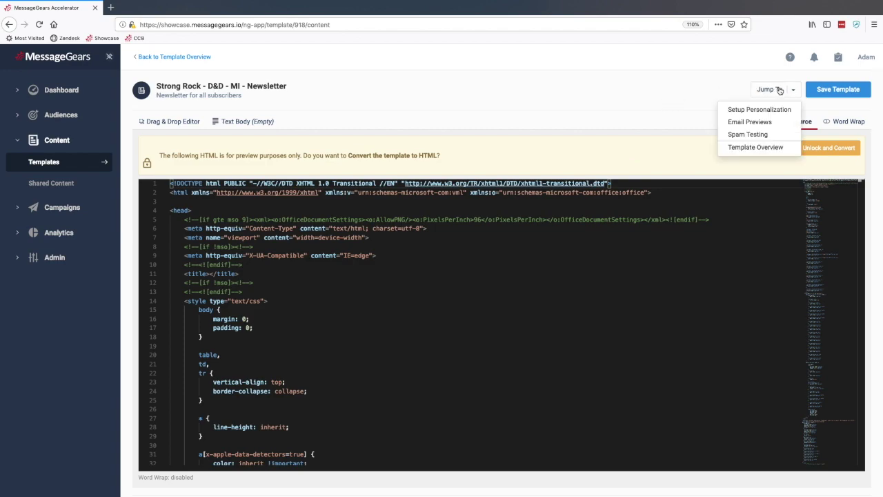
click(778, 112)
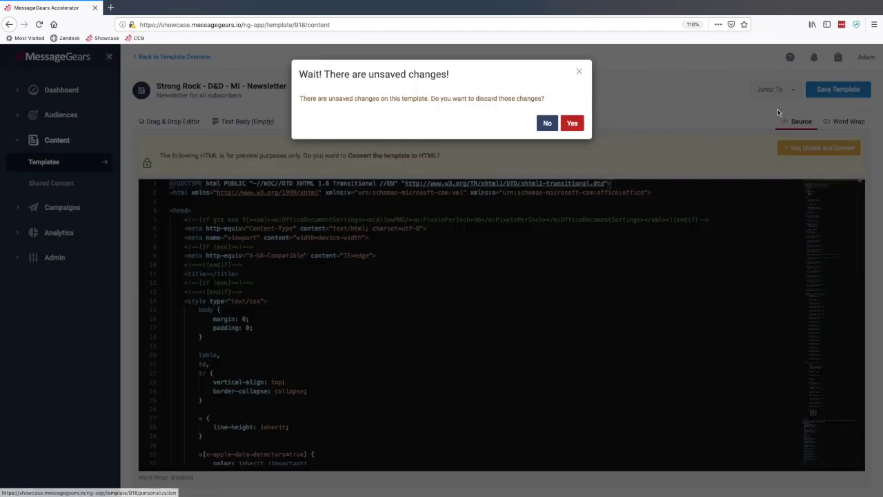
click(577, 127)
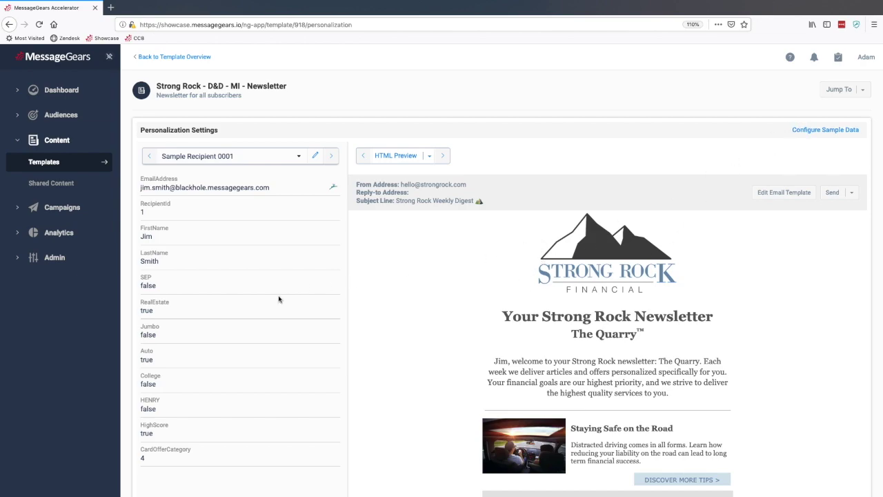
click(821, 130)
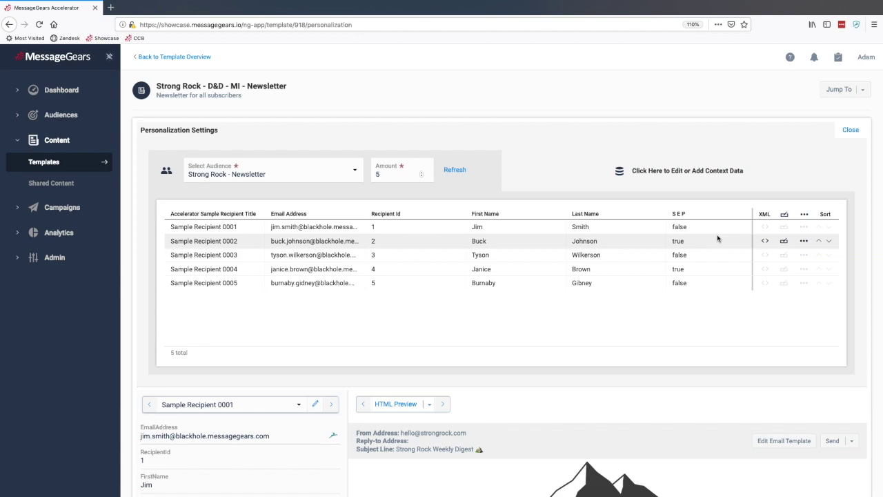
click(851, 130)
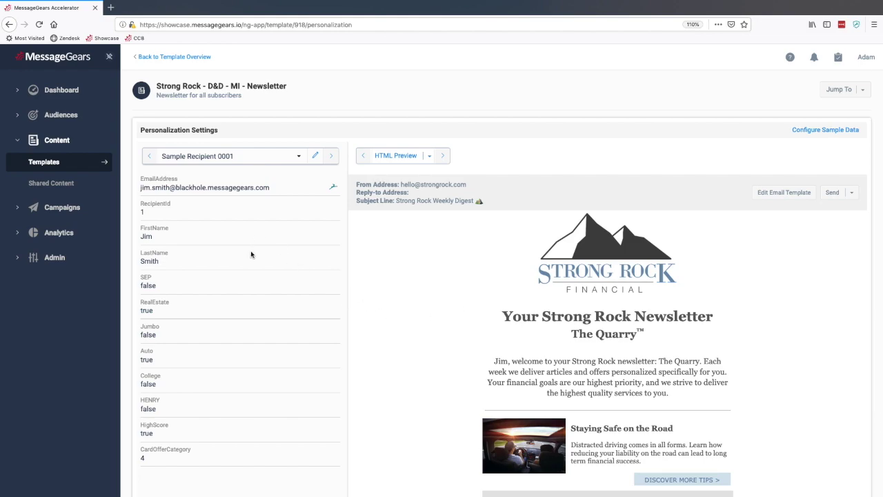
Step: Preview the personalized newsletter for Sample Recipients 0001, 0002 and 0004
scroll(419, 320, down, 1)
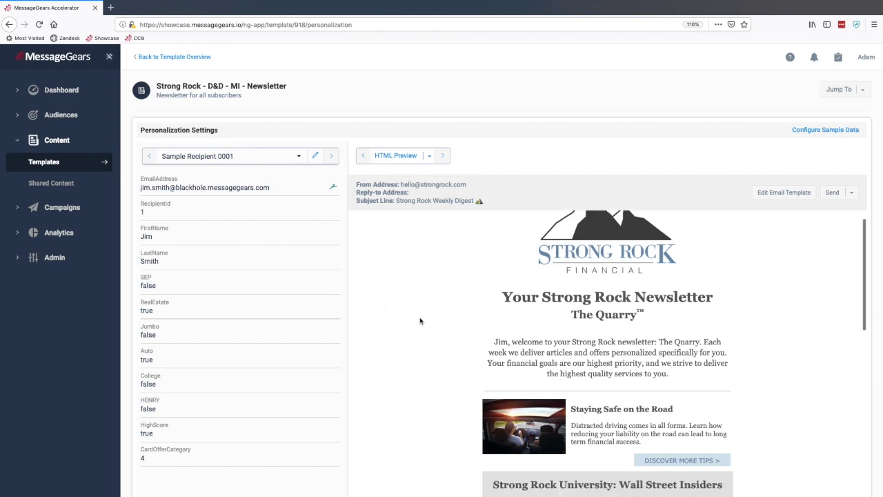
click(331, 156)
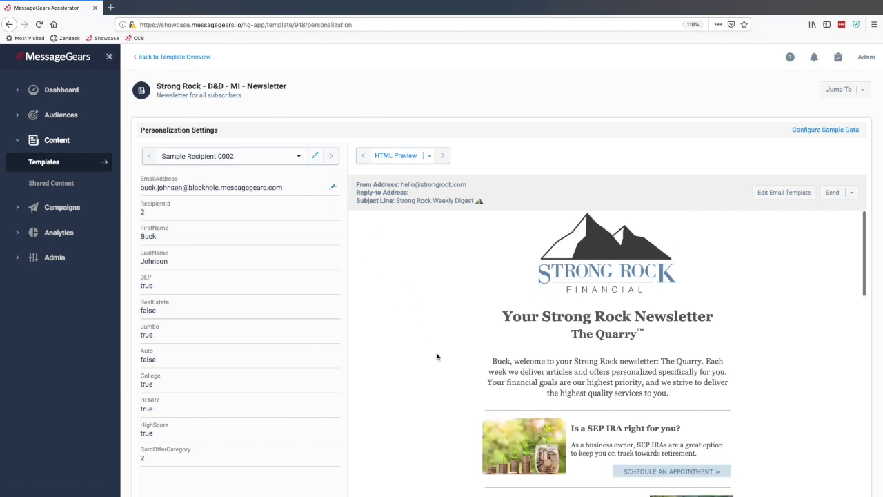
scroll(437, 357, down, 1)
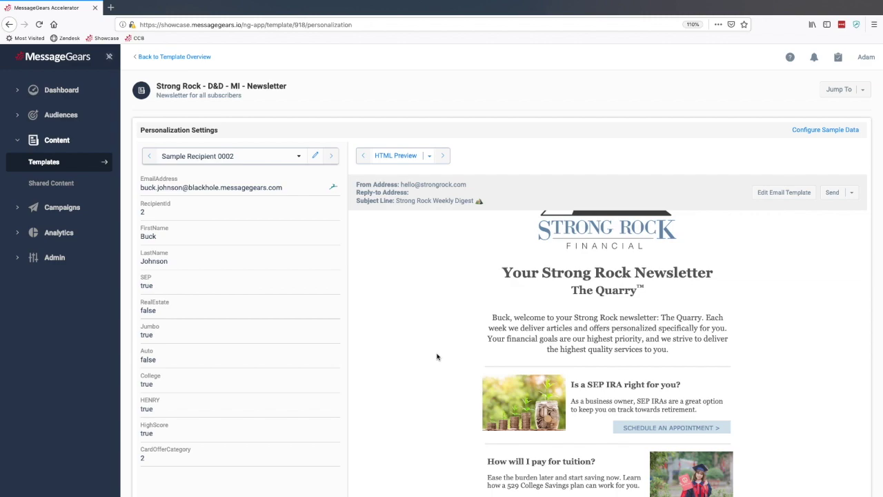
click(332, 158)
click(332, 158)
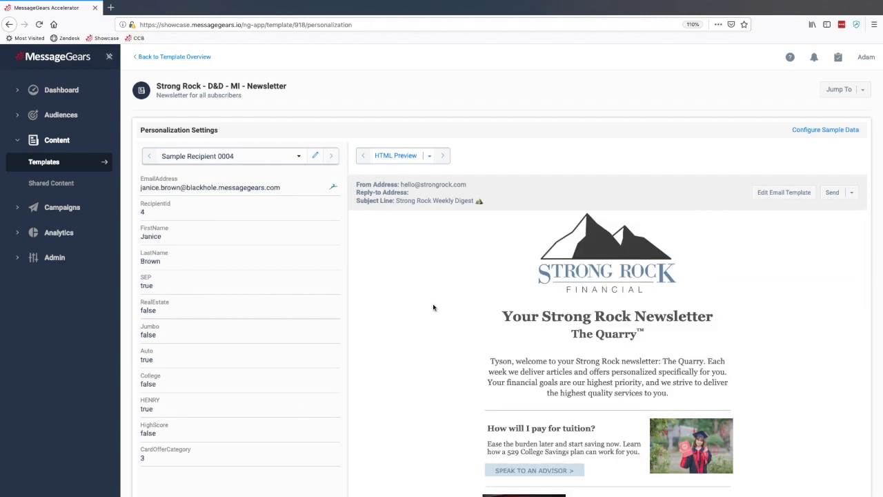
scroll(439, 315, down, 1)
scroll(438, 314, down, 2)
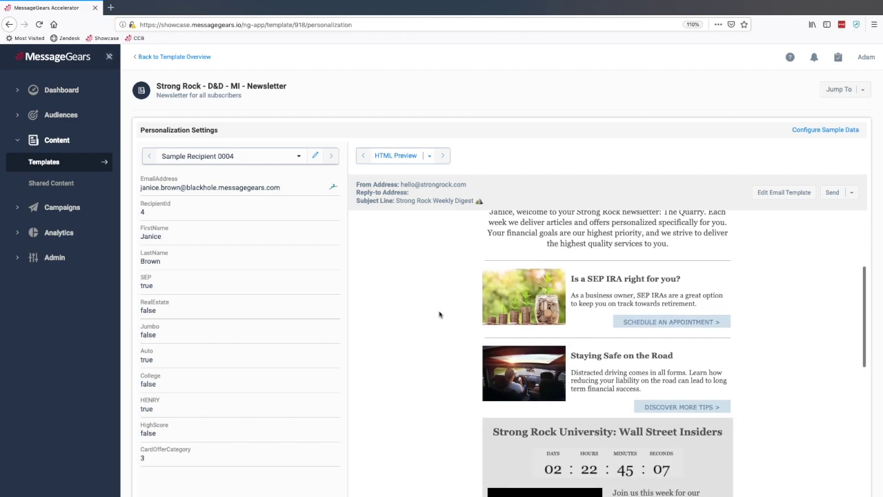
scroll(439, 315, up, 4)
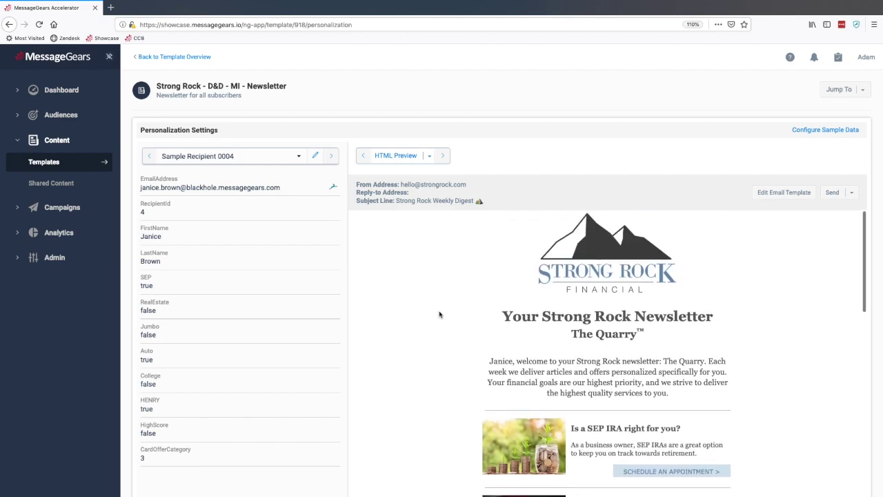
Step: View the Inbox by Gmail, iPhone 6 and iPhone 6 Plus renderings in the Oct 11, 2018 02:52 pm email preview test
click(844, 91)
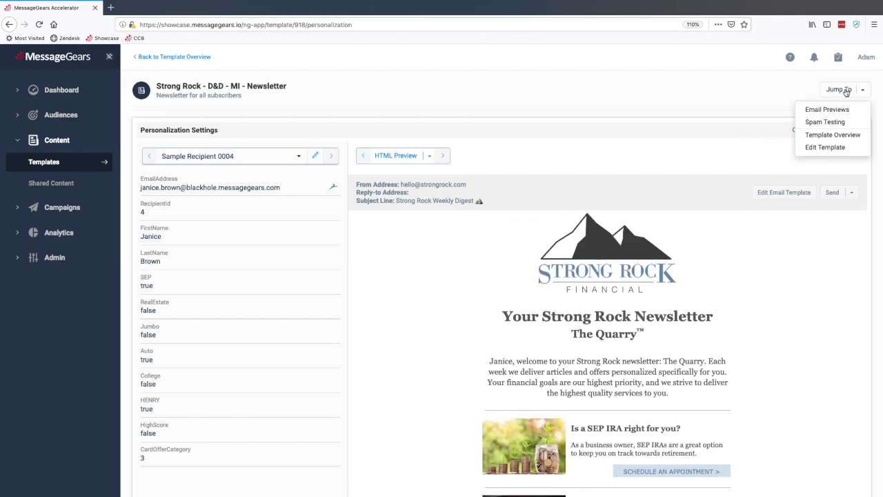
click(824, 110)
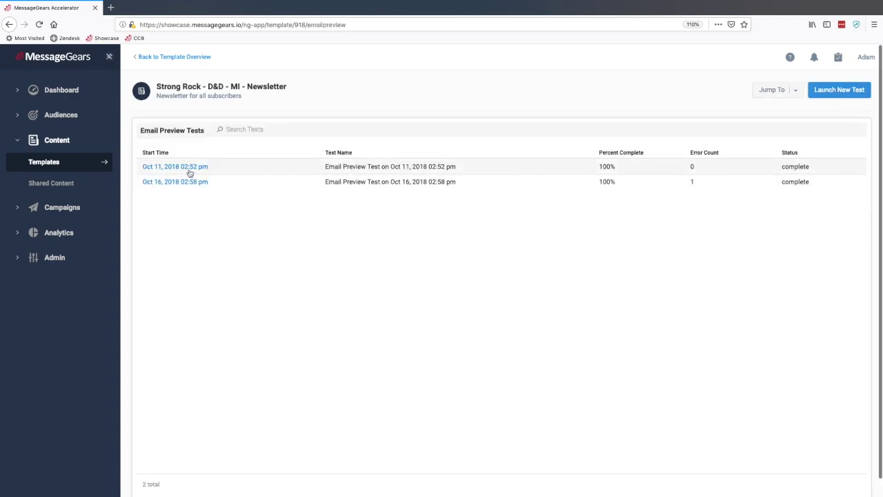
click(190, 170)
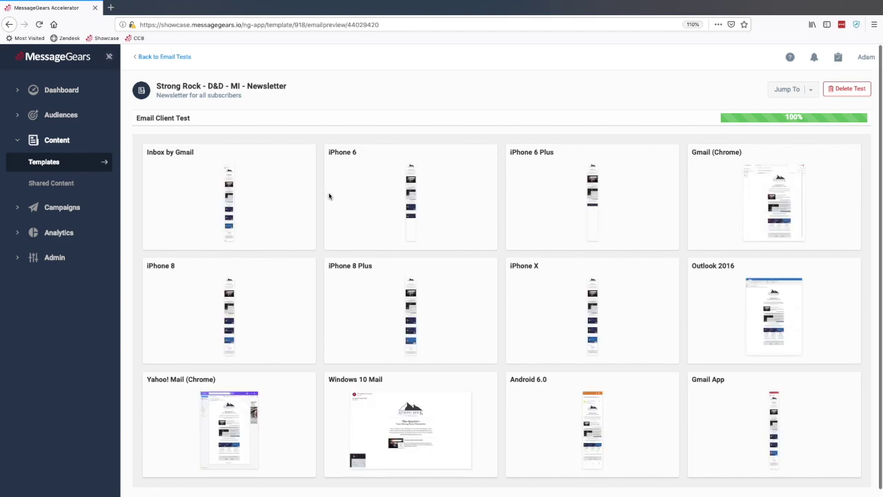
click(228, 199)
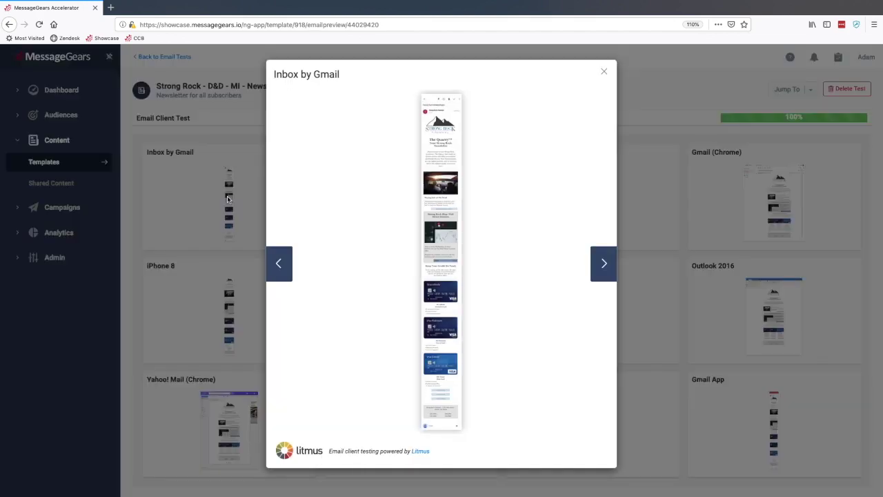
click(601, 269)
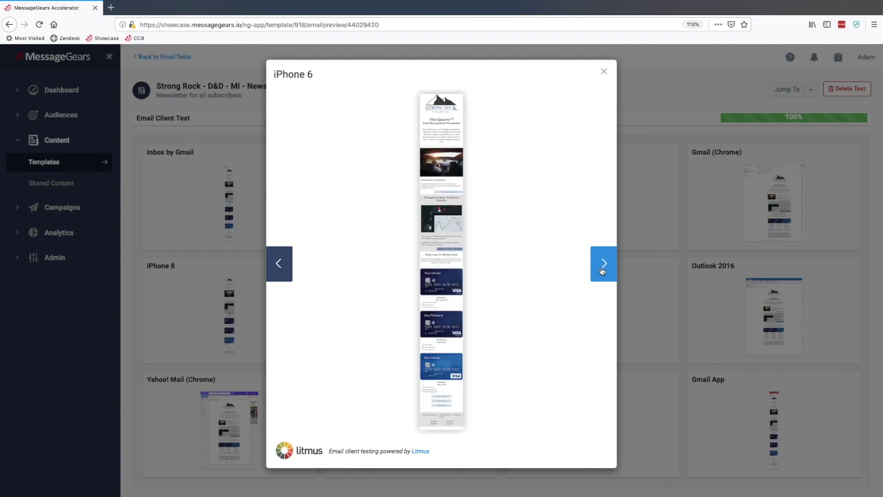
click(602, 269)
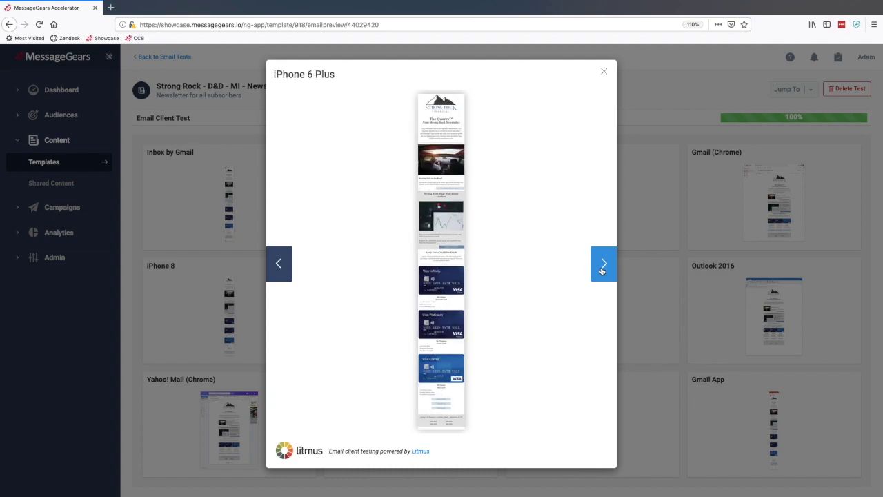
click(604, 72)
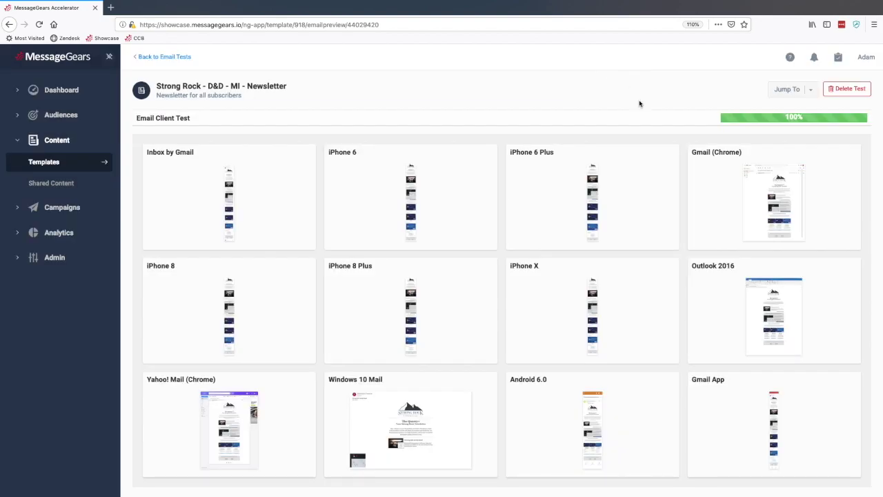
Step: Examine the results of the template's content spam test from Oct 11, 2018 03:00 pm
click(794, 89)
click(764, 135)
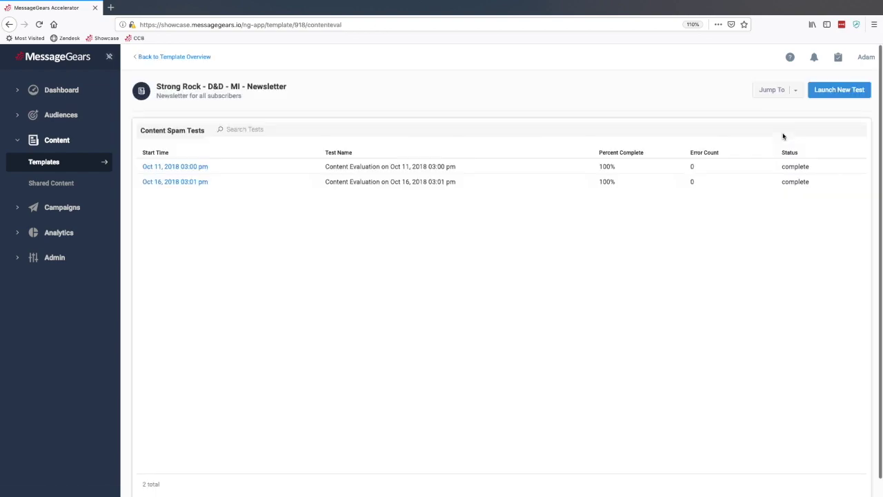
click(199, 168)
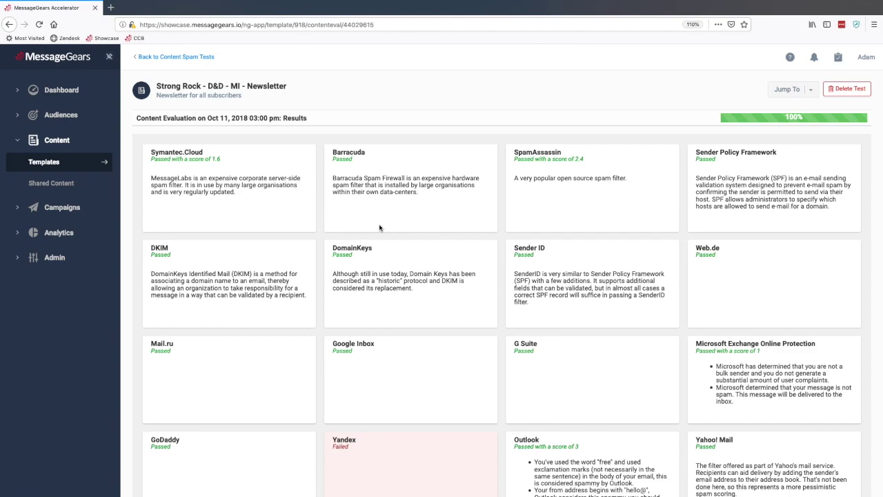
Step: Open the newsletter template's push notification and set its iOS title to "Strong Rock Financial"
click(191, 58)
click(190, 58)
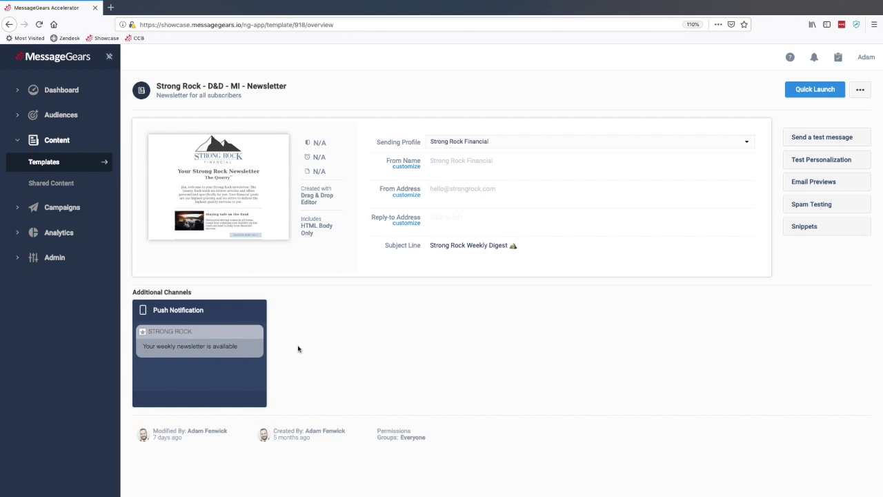
click(241, 340)
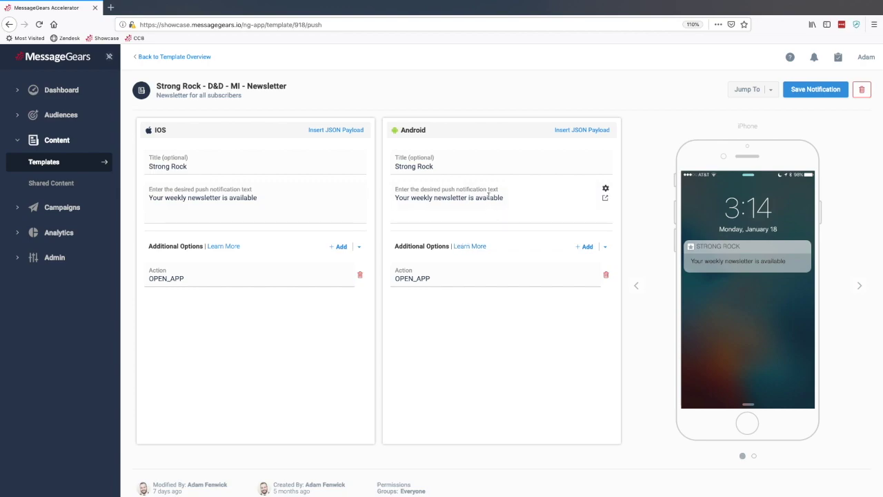
click(259, 168)
text(Financial)
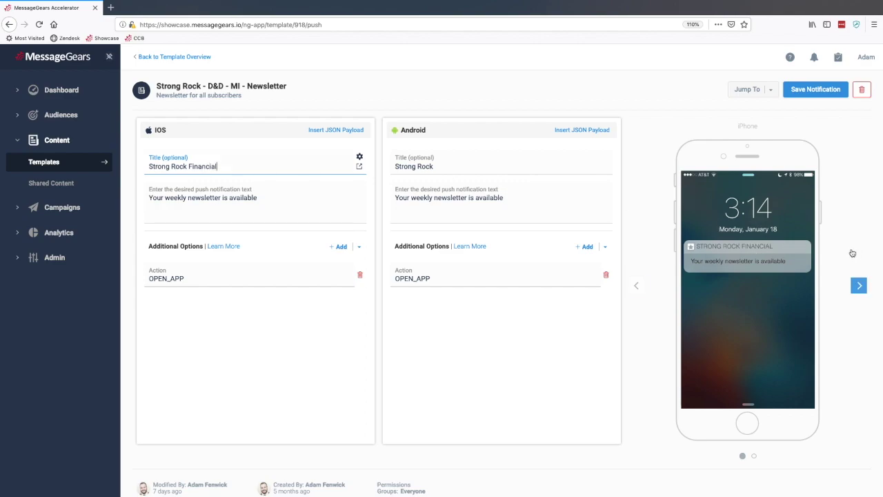
Step: Preview the push notification on Android and iPhone, and examine the iOS additional options and JSON payload editor
click(861, 288)
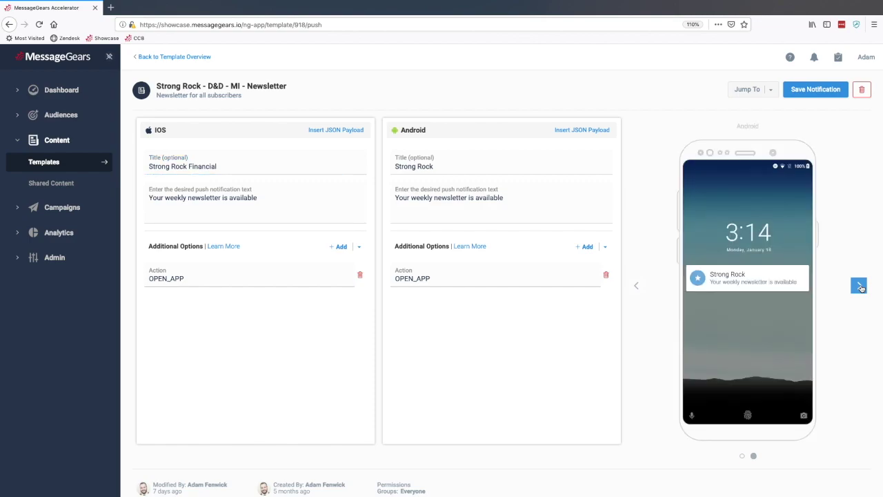
click(860, 288)
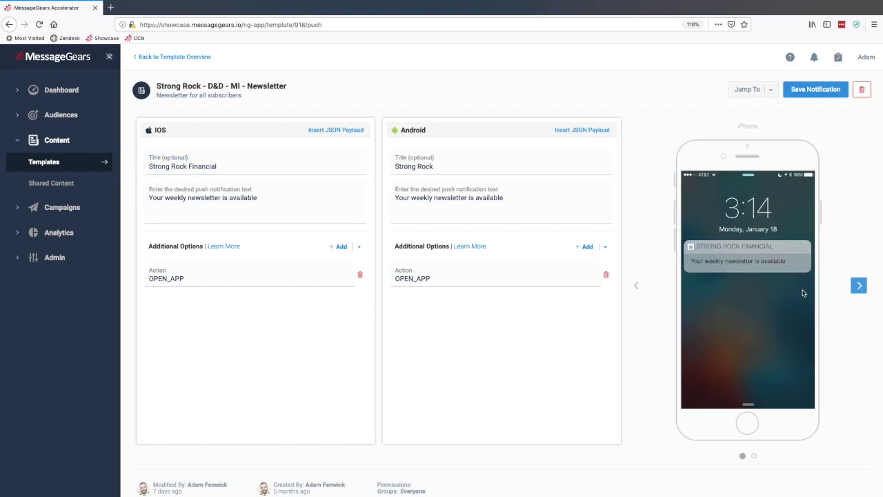
click(353, 247)
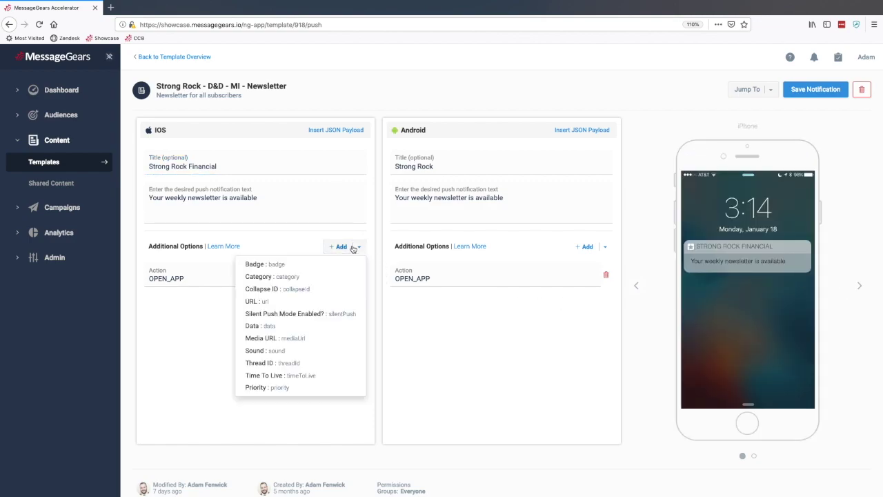
click(430, 330)
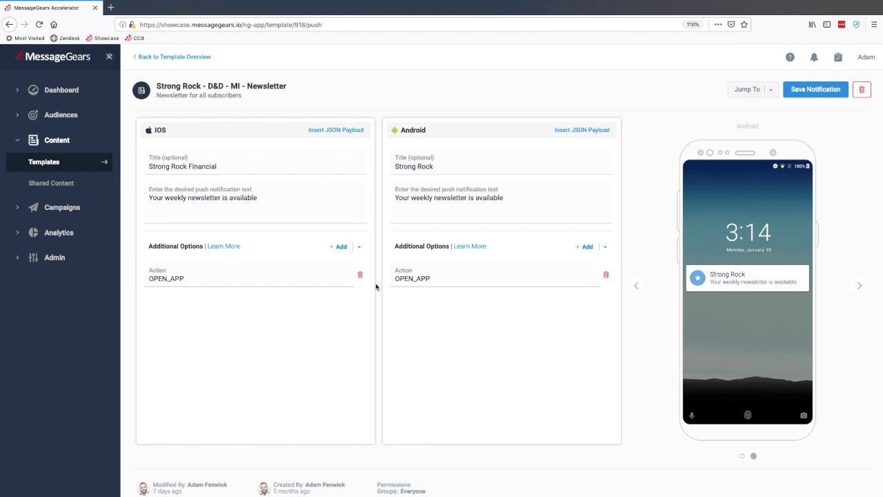
click(334, 132)
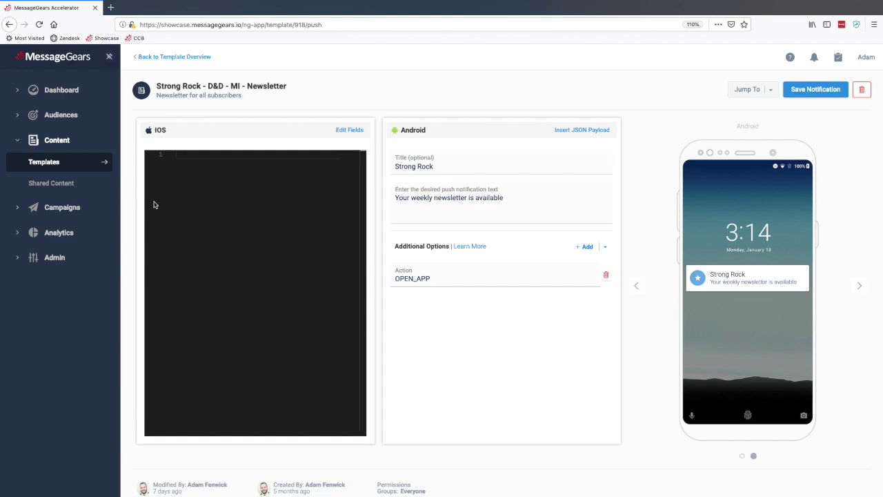
Step: Open the Strong Rock Welcome Series orchestration from the Strong Rock Financial (Finance) folder
click(76, 207)
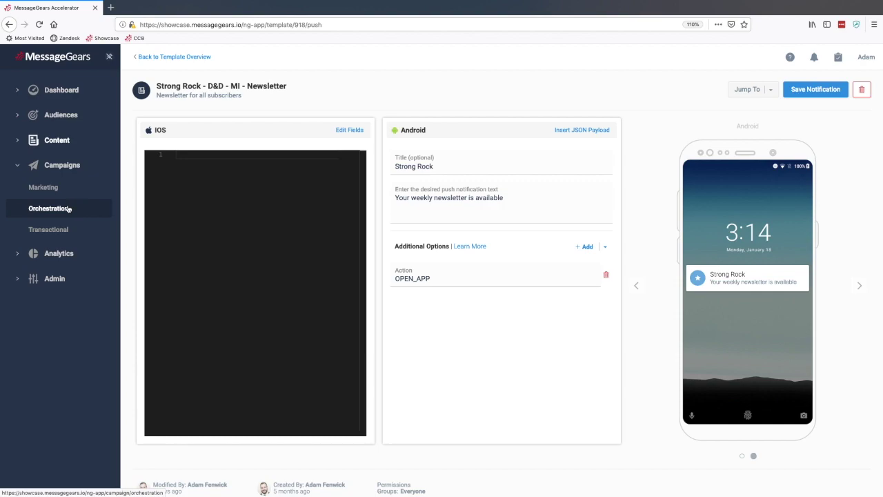
click(68, 208)
double_click(178, 164)
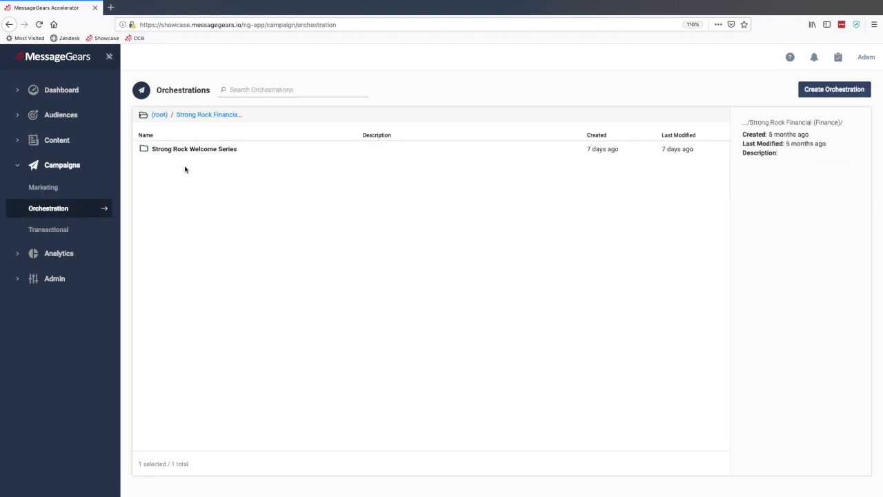
double_click(215, 149)
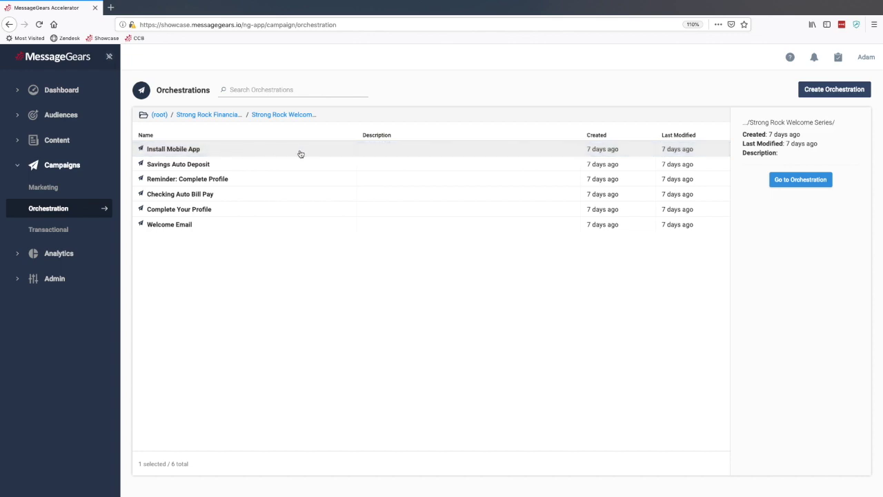
click(810, 183)
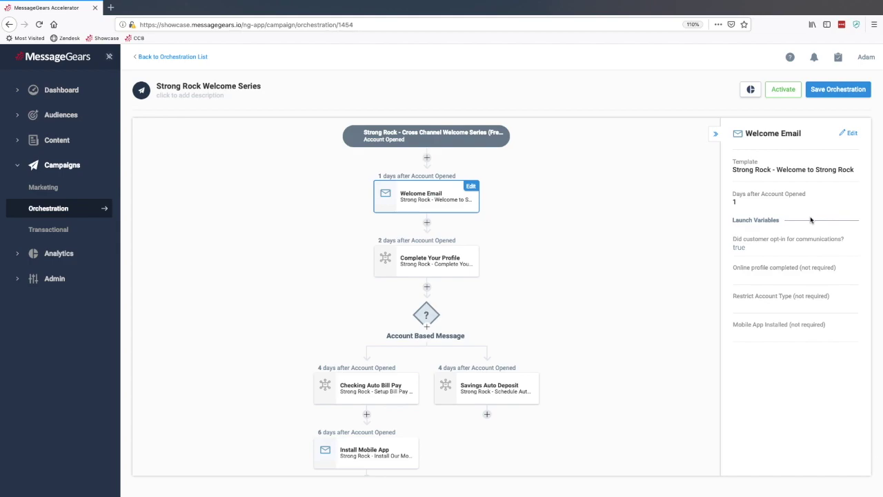
Step: Examine the Welcome Email step's details and its available sending channels
click(849, 133)
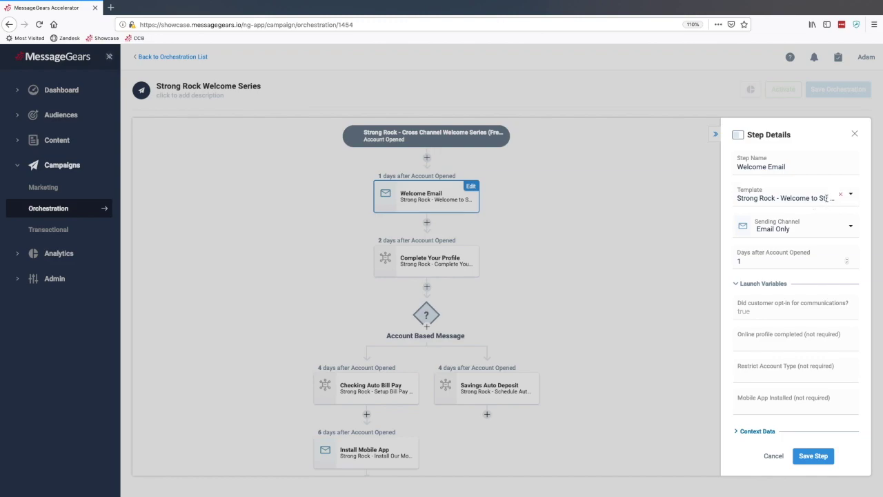
click(815, 234)
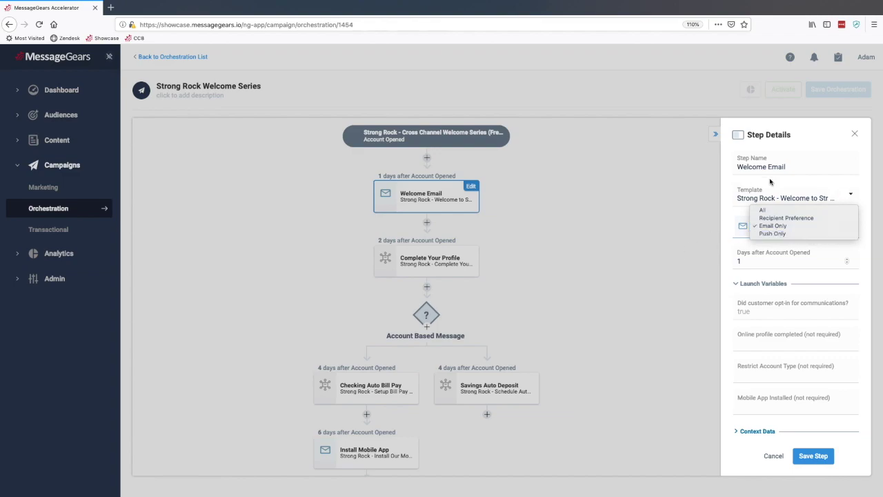
click(797, 137)
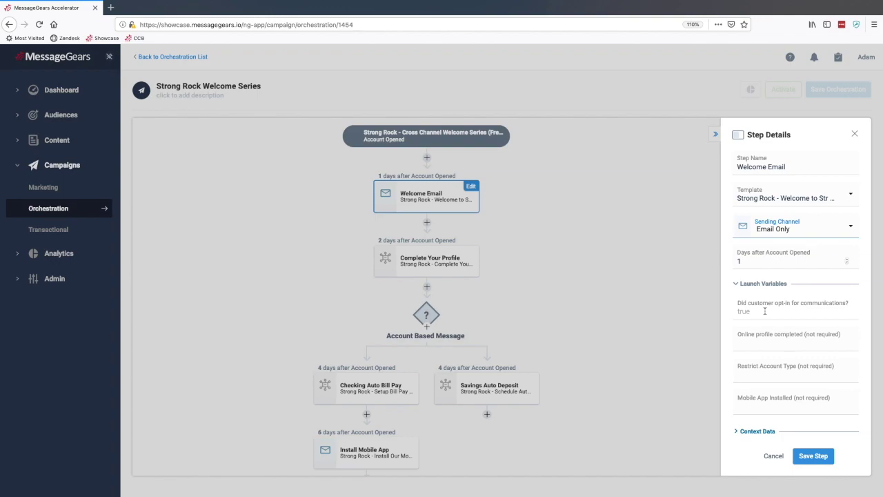
Step: Close the Welcome Email step's details and examine the Complete Your Profile step's sending channel, timing and launch variables
click(855, 134)
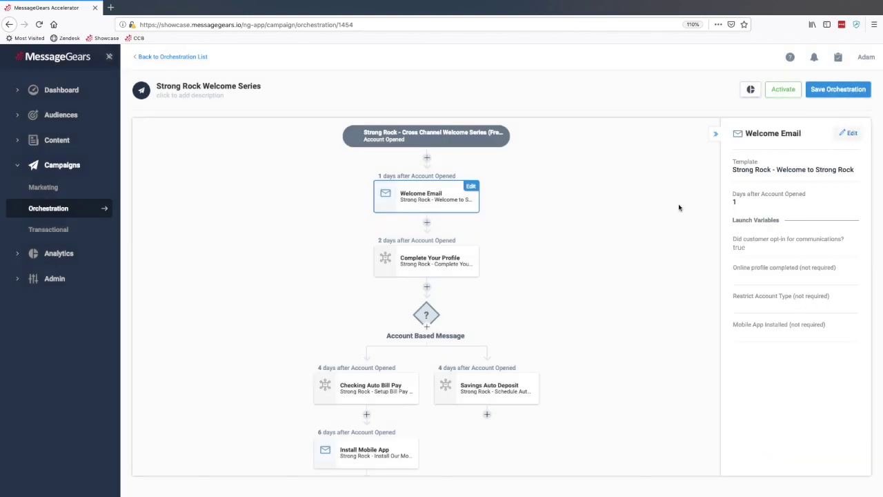
click(412, 266)
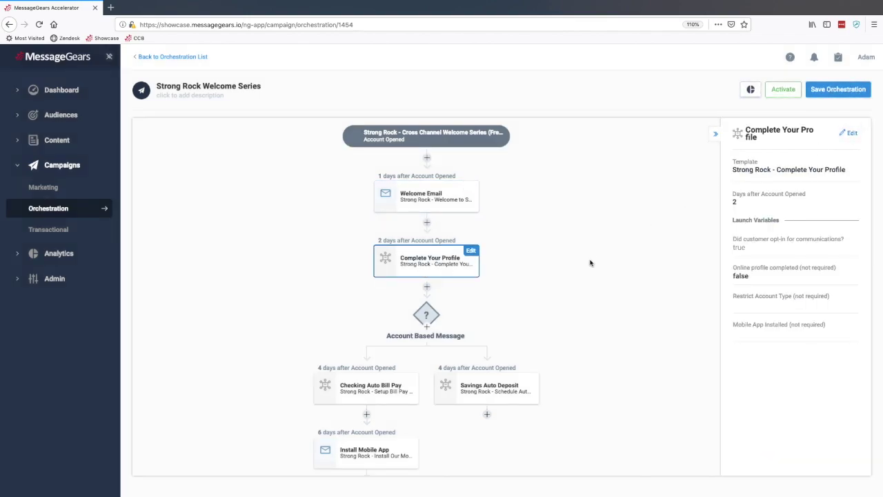
click(849, 133)
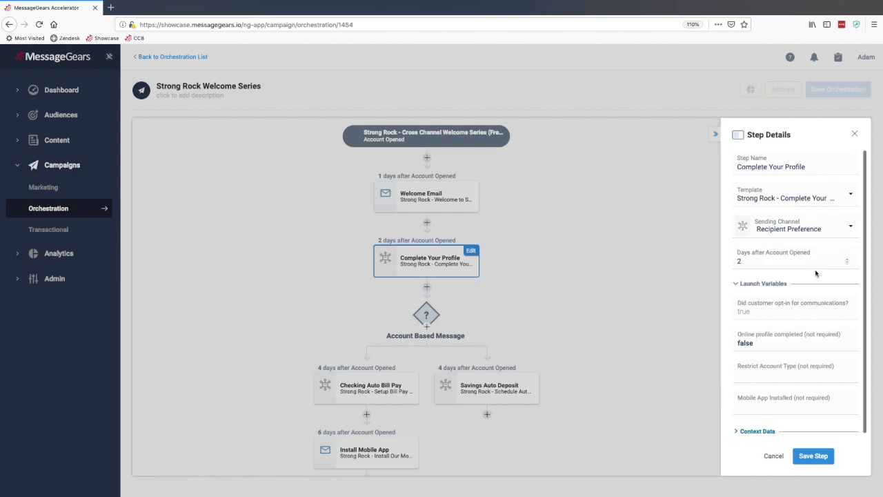
scroll(815, 274, down, 1)
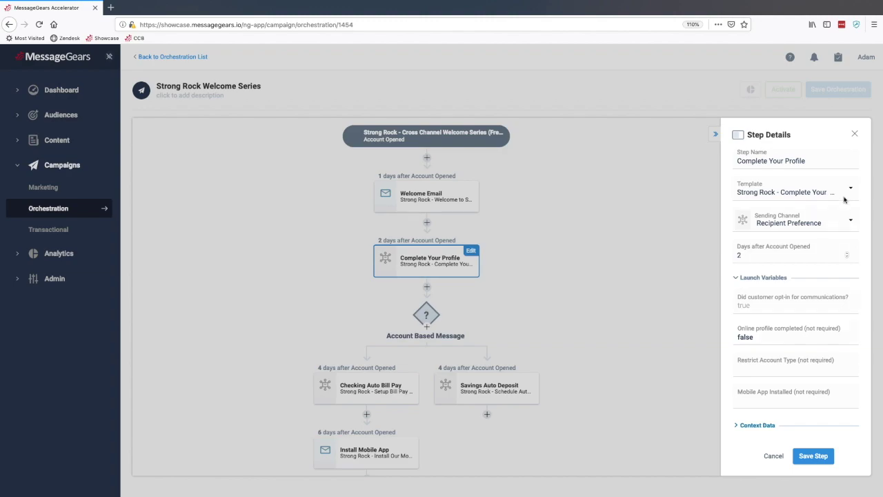
click(856, 135)
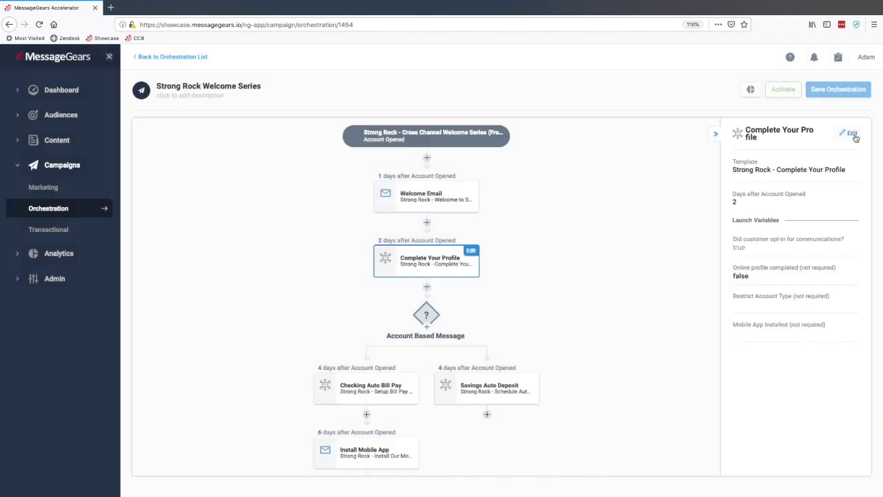
Step: In the Account Based Message decision, set the Checking Auto Bill Pay step's Restrict Account Type to "Checking" and save the decision and steps
click(427, 315)
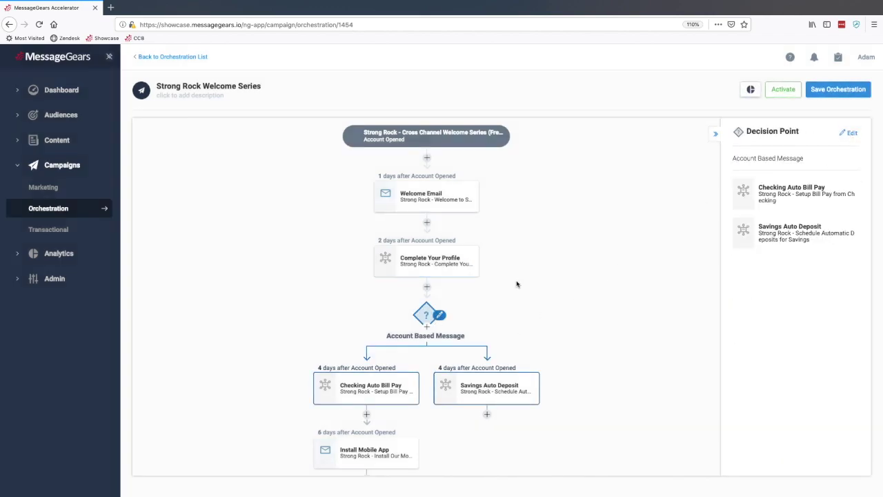
click(848, 135)
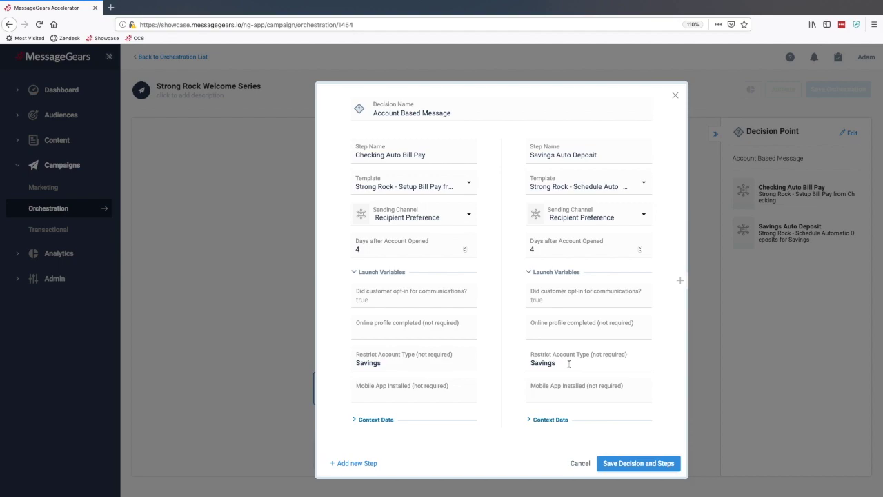
click(404, 366)
key(BackSpace)
key(BackSpace)
key(BackSpace)
key(BackSpace)
key(BackSpace)
key(BackSpace)
key(BackSpace)
text(Checking)
click(636, 461)
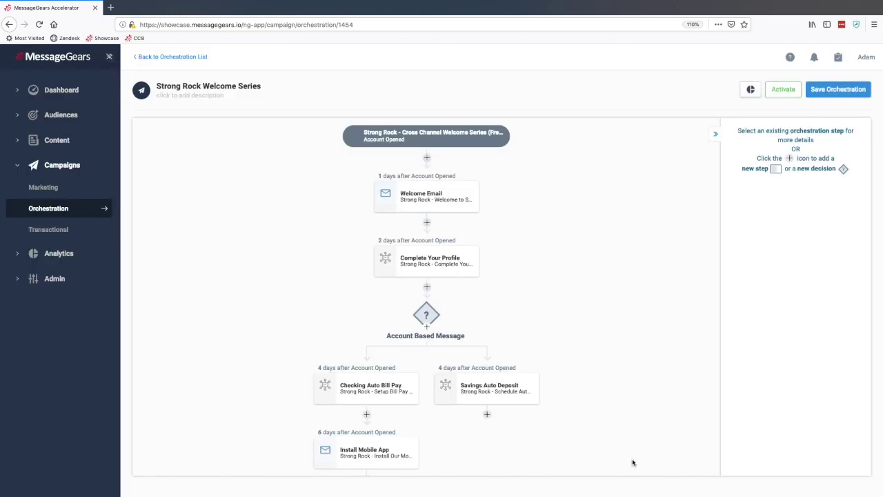
Step: Review the launch variables of both branches in the Account Based Message decision and close it without changes
click(429, 314)
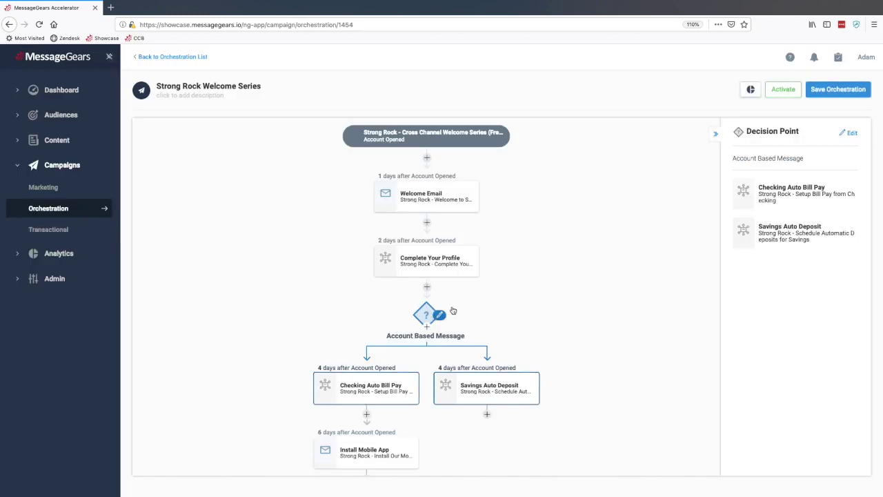
click(852, 133)
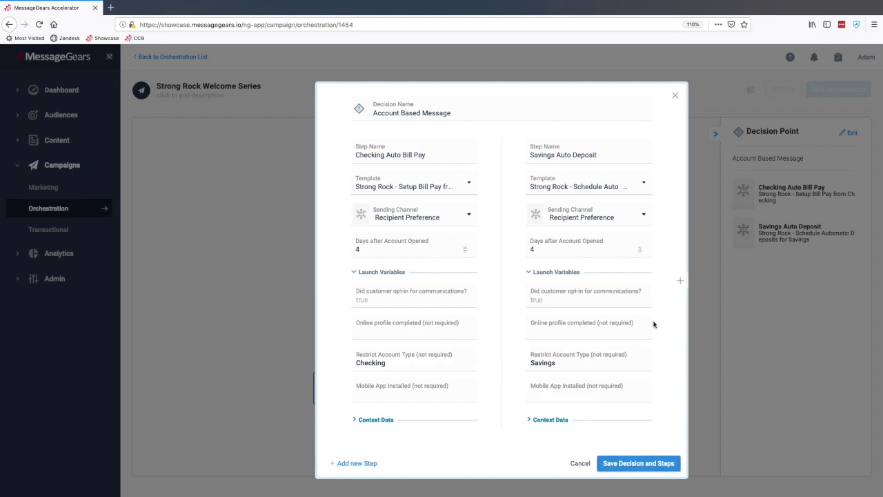
click(675, 94)
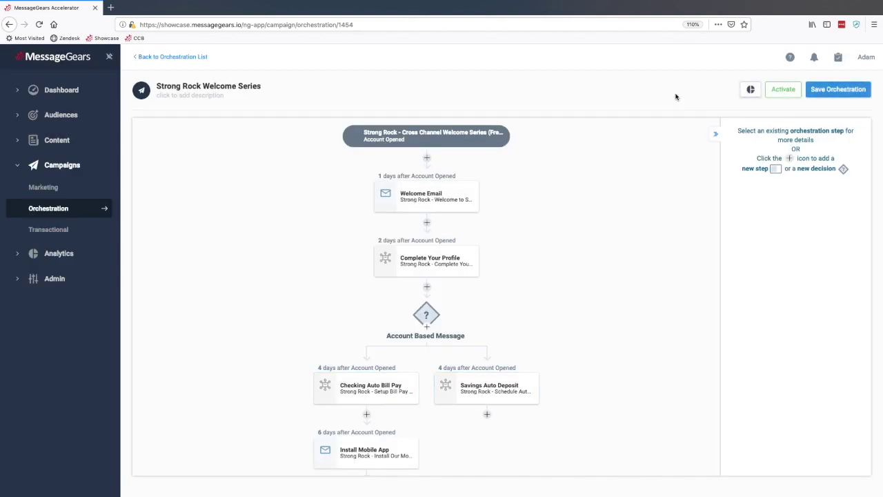
Step: Look over the rest of the welcome series flow and show its per-step performance statistics for the last run
scroll(657, 252, down, 2)
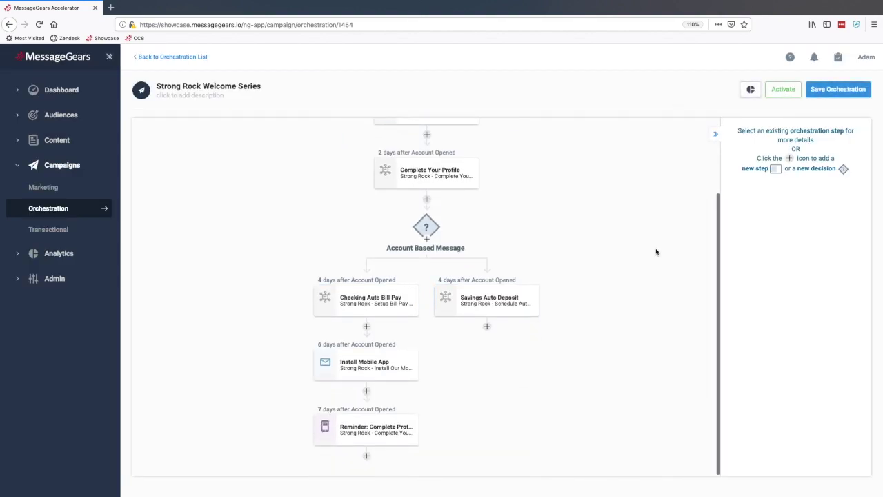
mouse_move(455, 303)
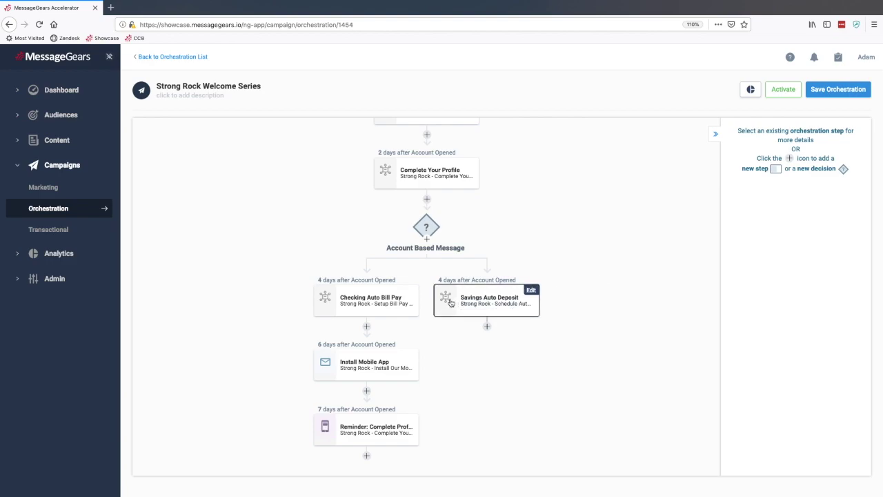
mouse_move(326, 308)
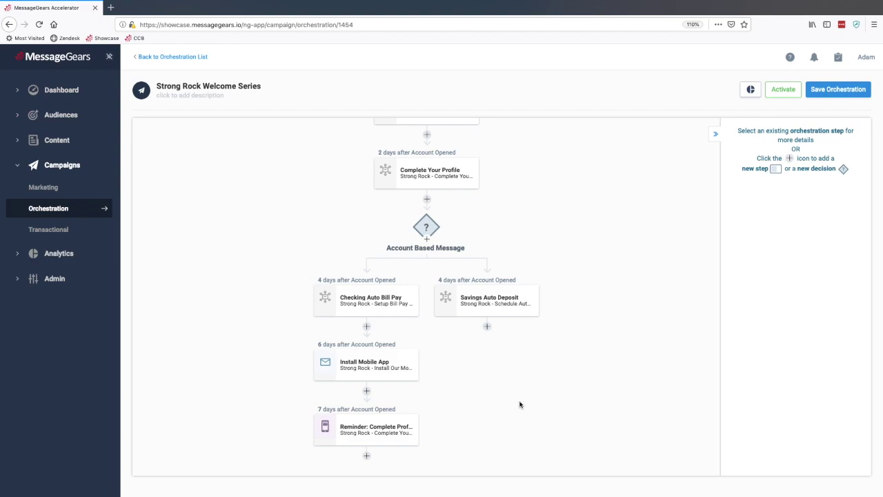
scroll(572, 398, up, 3)
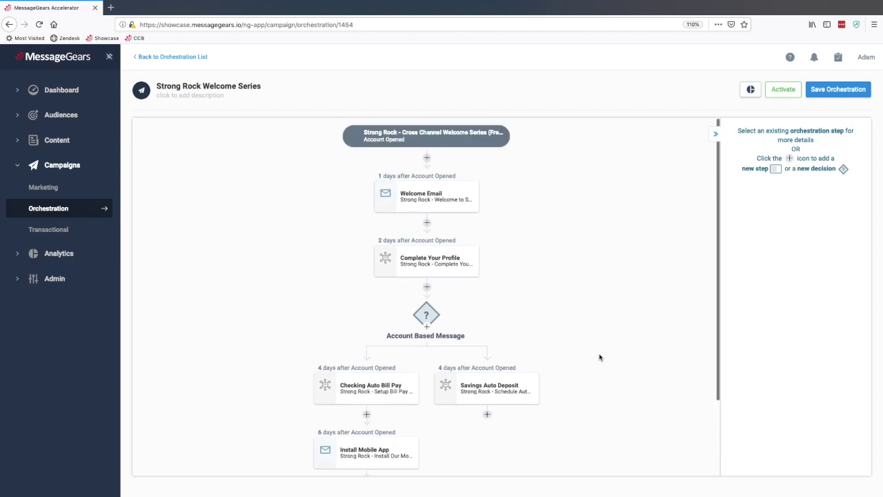
click(751, 90)
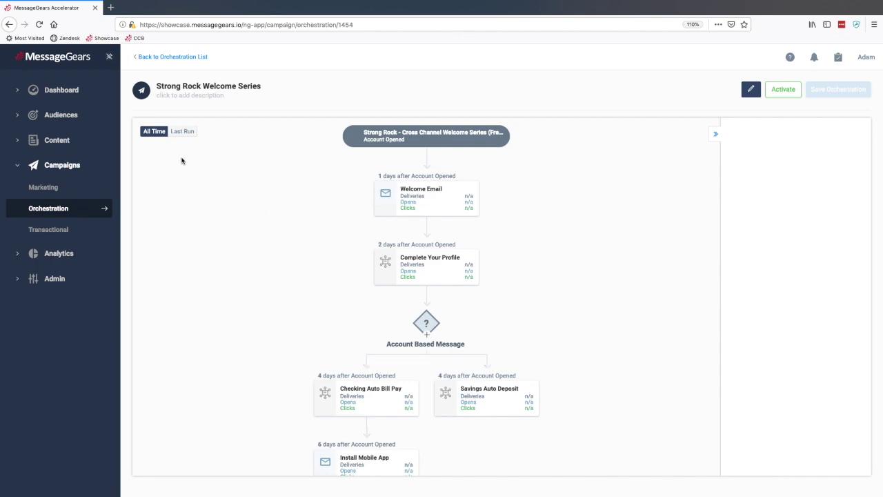
click(185, 133)
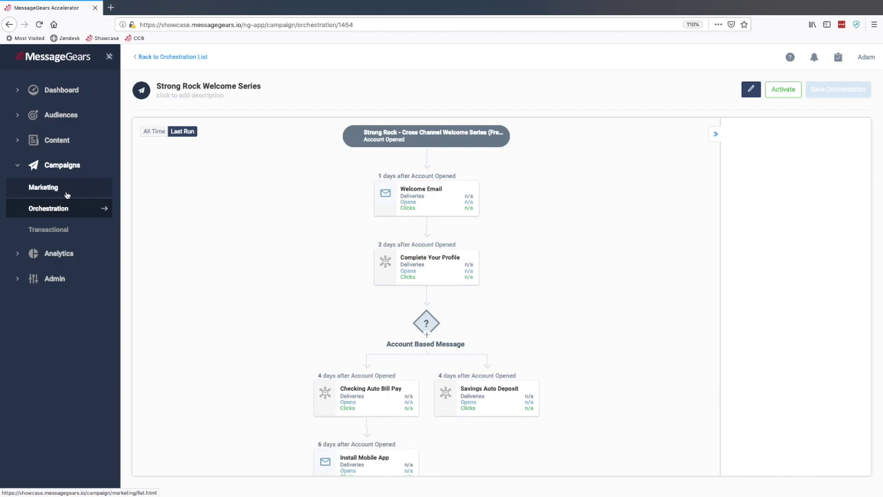
Step: Sort the analytics job list by most deliveries and open the Weekly NewsLetter job of Dec 18, 2017 08:00 am
click(58, 255)
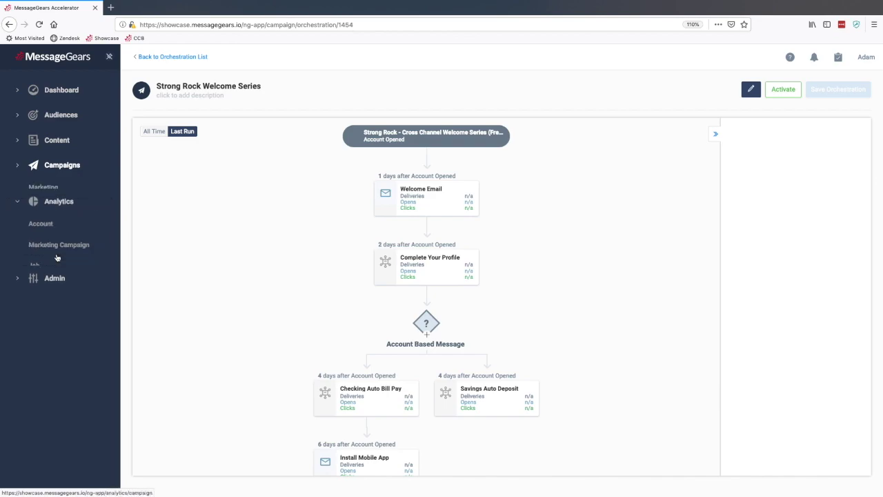
click(55, 255)
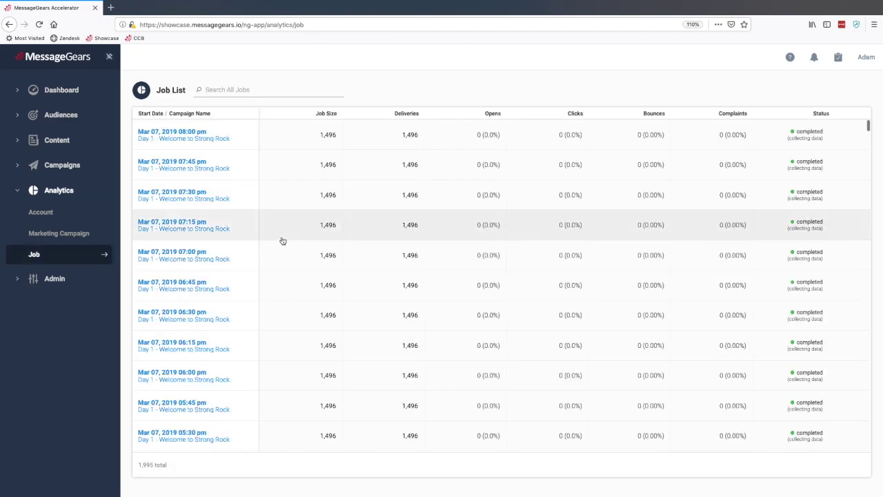
click(402, 114)
click(401, 116)
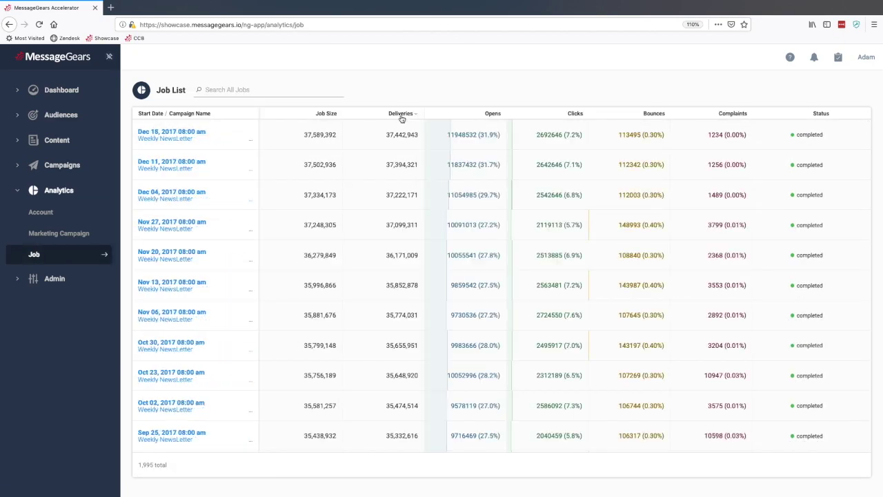
click(192, 135)
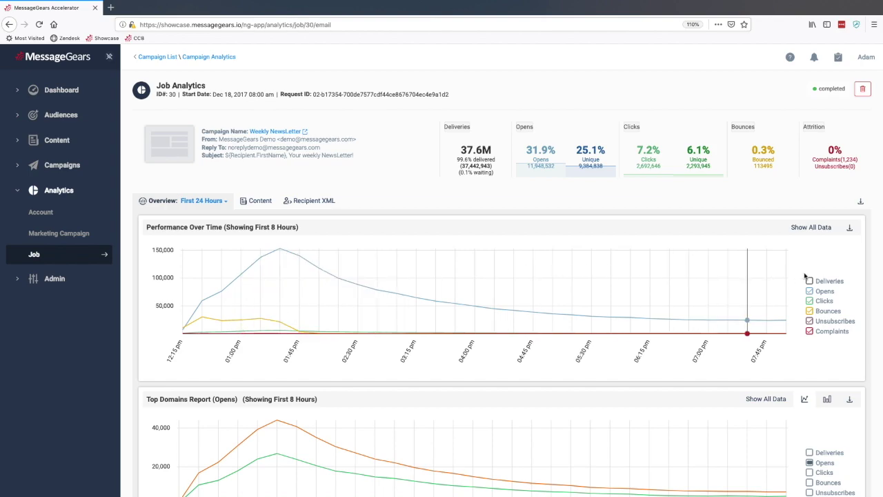
Step: Hide Opens in the job's Performance Over Time chart and examine the top domains and top device reports
click(820, 291)
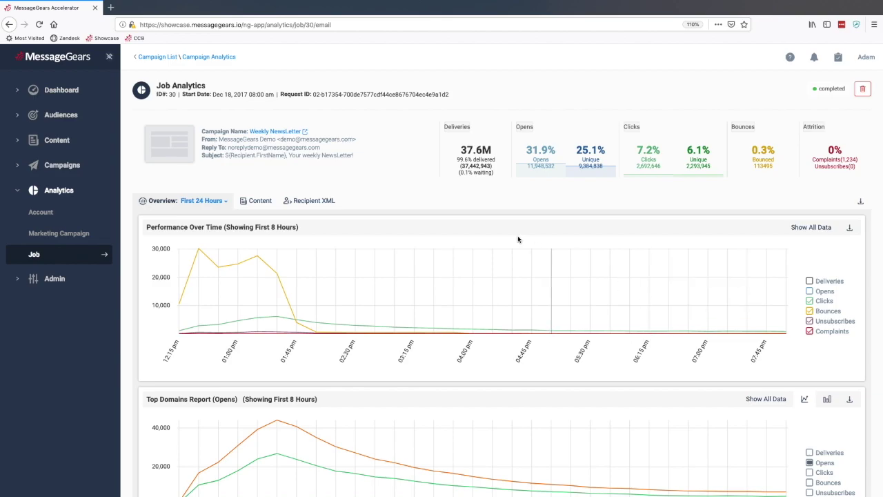
scroll(518, 239, down, 3)
scroll(518, 238, down, 2)
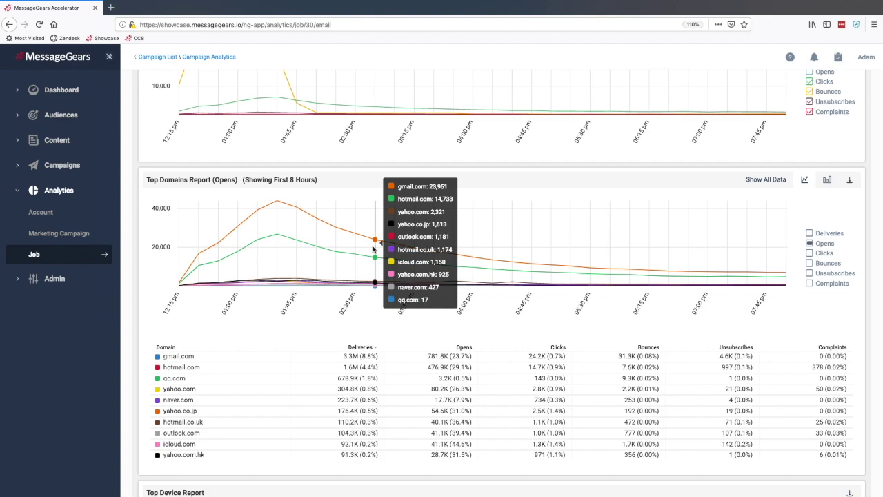
scroll(414, 207, down, 5)
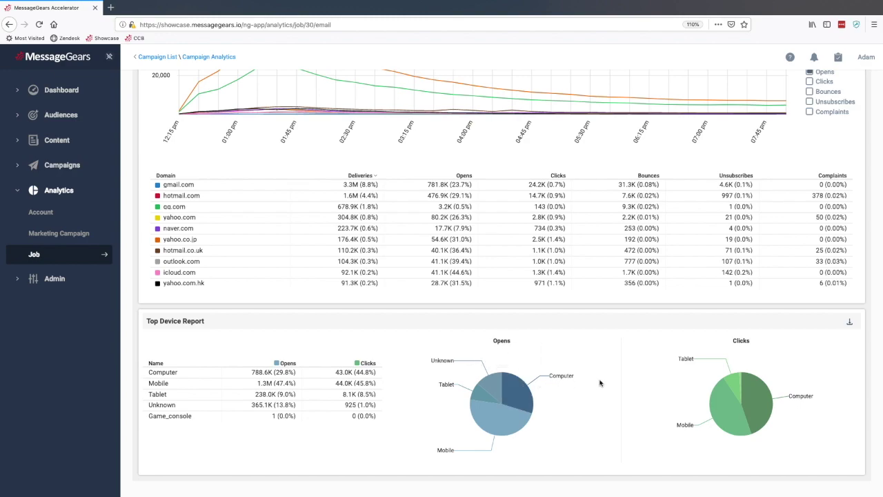
scroll(598, 413, up, 10)
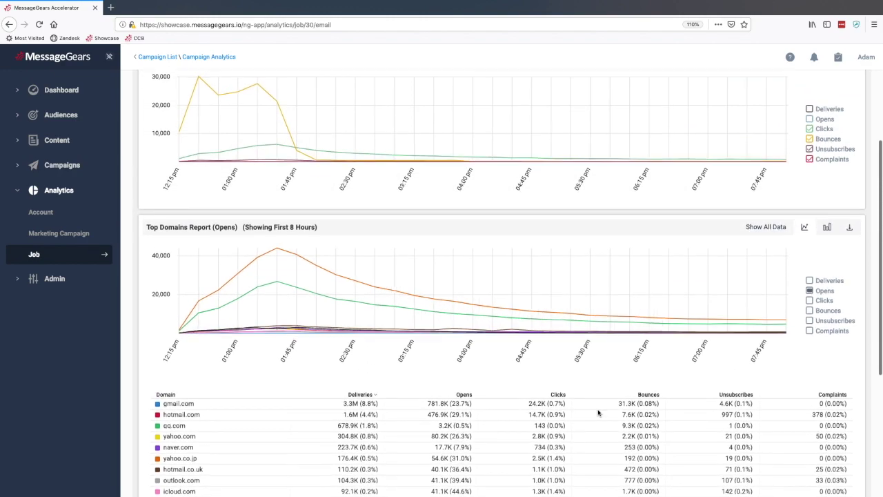
Step: Sort the analytics campaign list by most deliveries and open the Weekly NewsLetter campaign last sent Sep 14, 2018
click(167, 57)
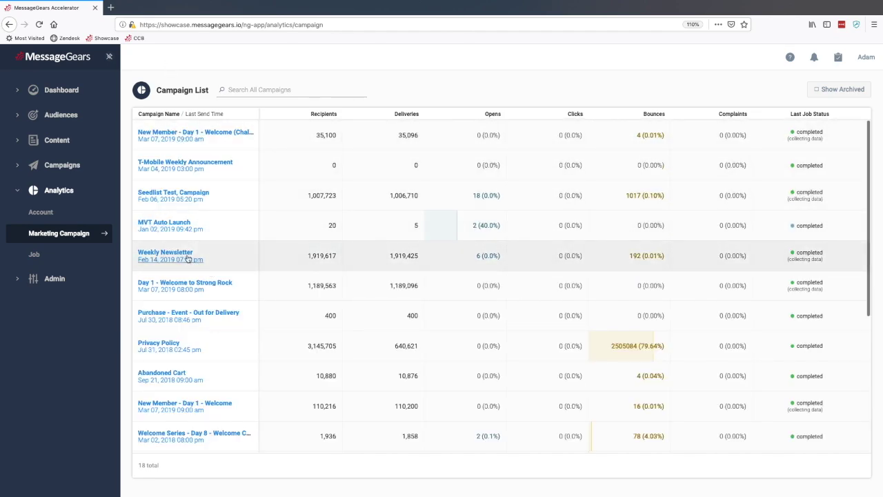
double_click(406, 114)
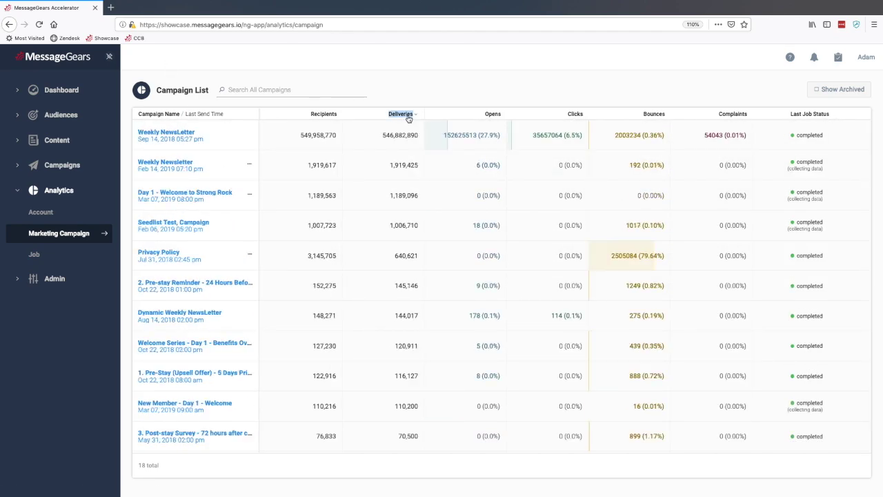
click(181, 134)
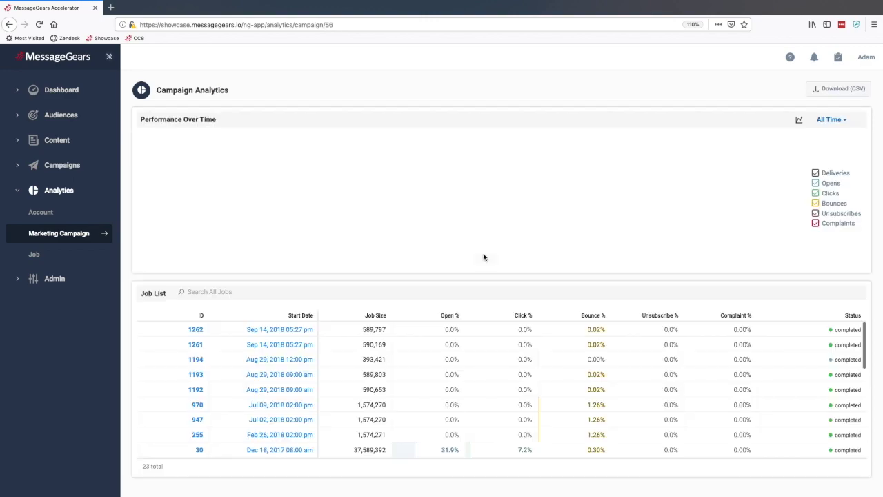